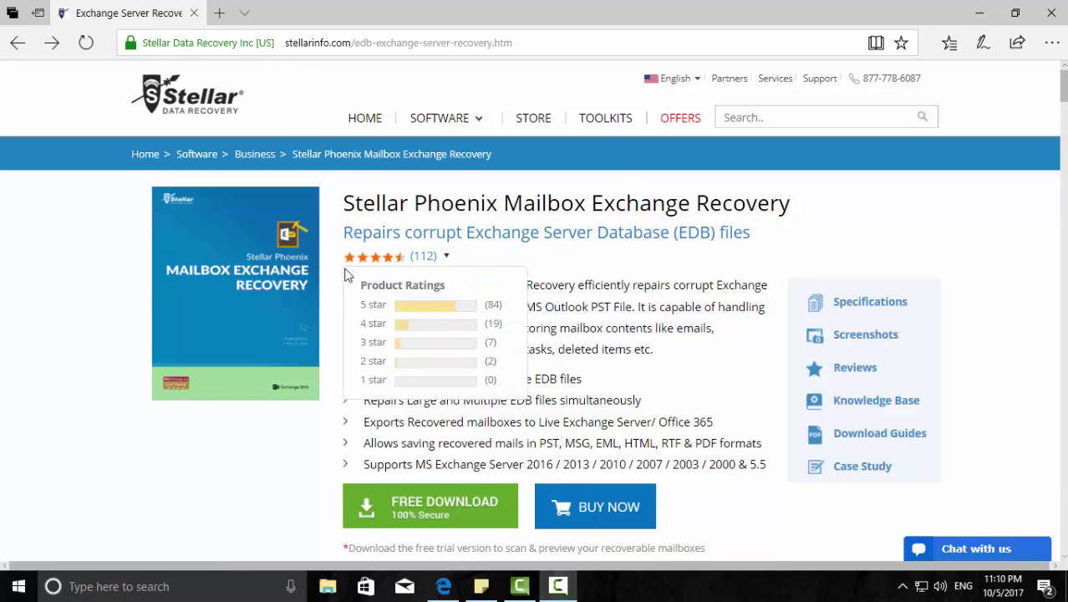
# Download the free trial installer of Stellar Phoenix Mailbox Exchange Recovery and save it.
pyautogui.scroll(-3, 397, 518)
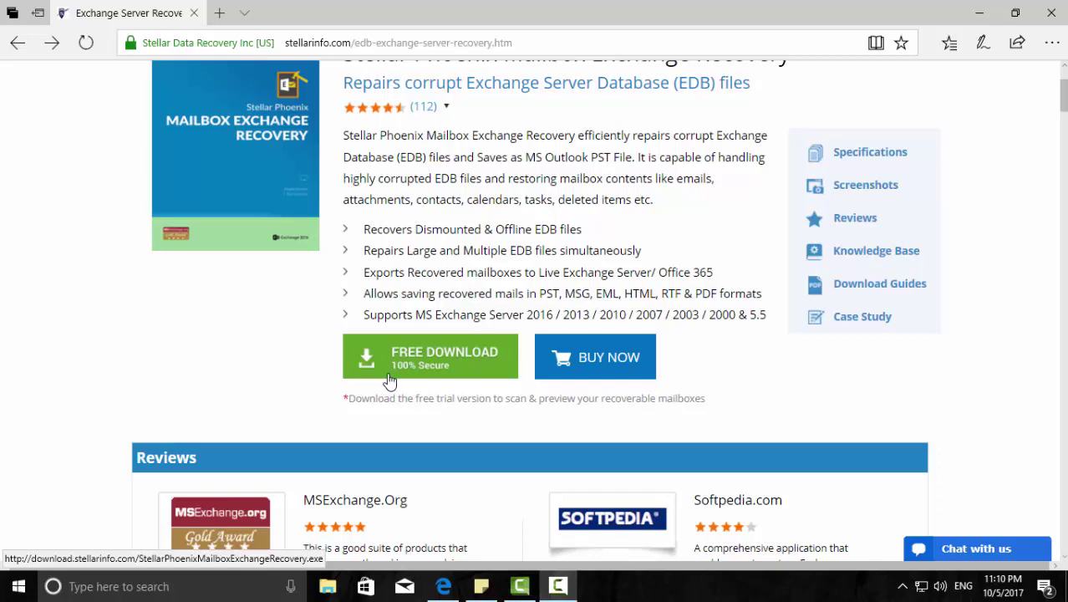
pyautogui.click(389, 381)
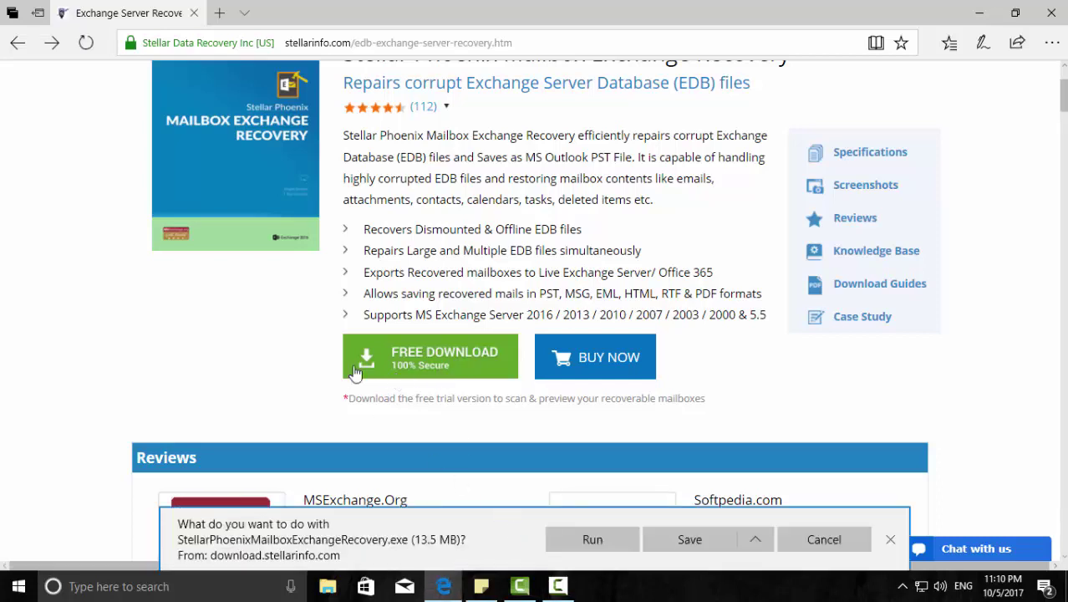
pyautogui.click(660, 539)
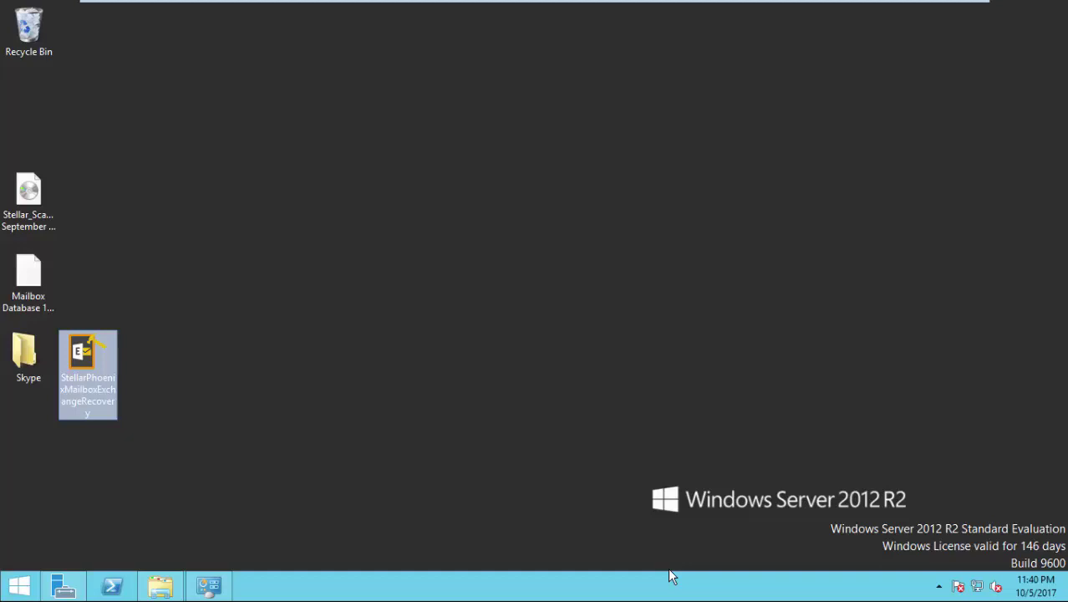
# Install with the licence accepted, default folder and Start menu folder, and a desktop icon.
pyautogui.doubleClick(85, 372)
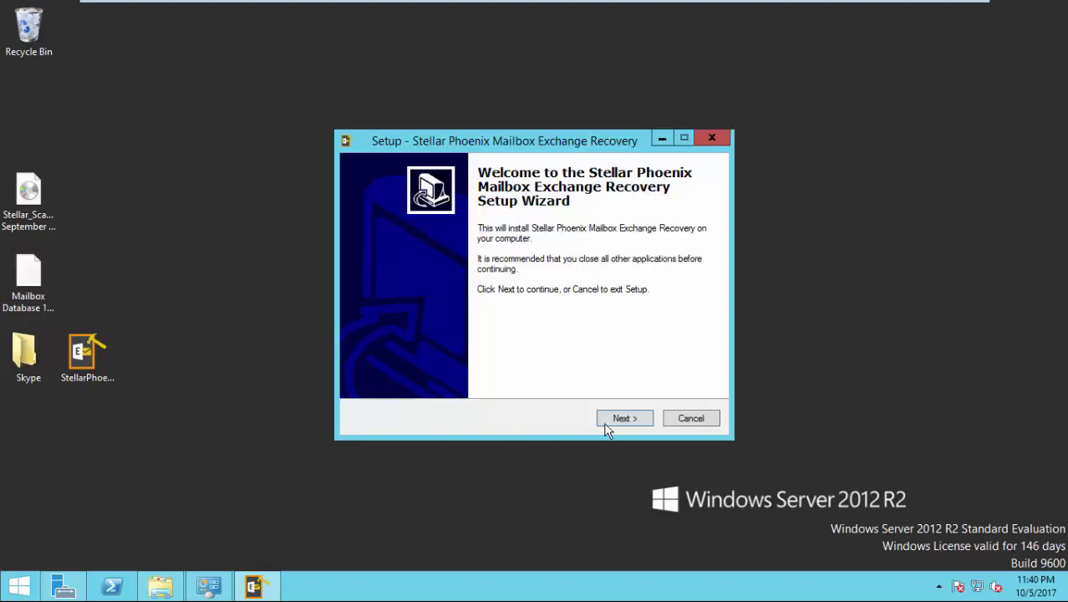
pyautogui.click(627, 421)
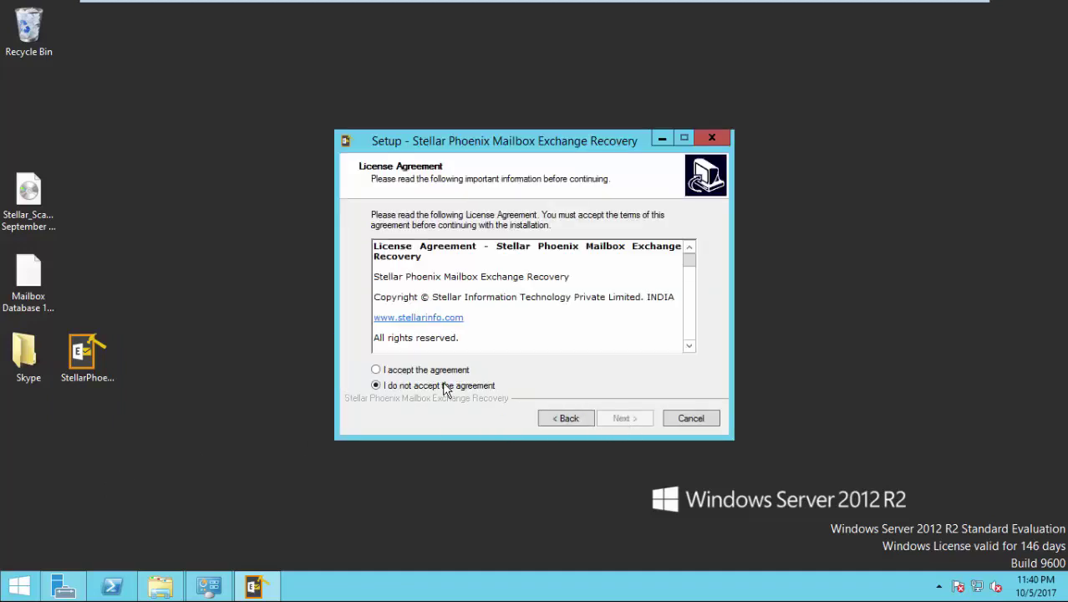
pyautogui.click(438, 370)
pyautogui.click(625, 419)
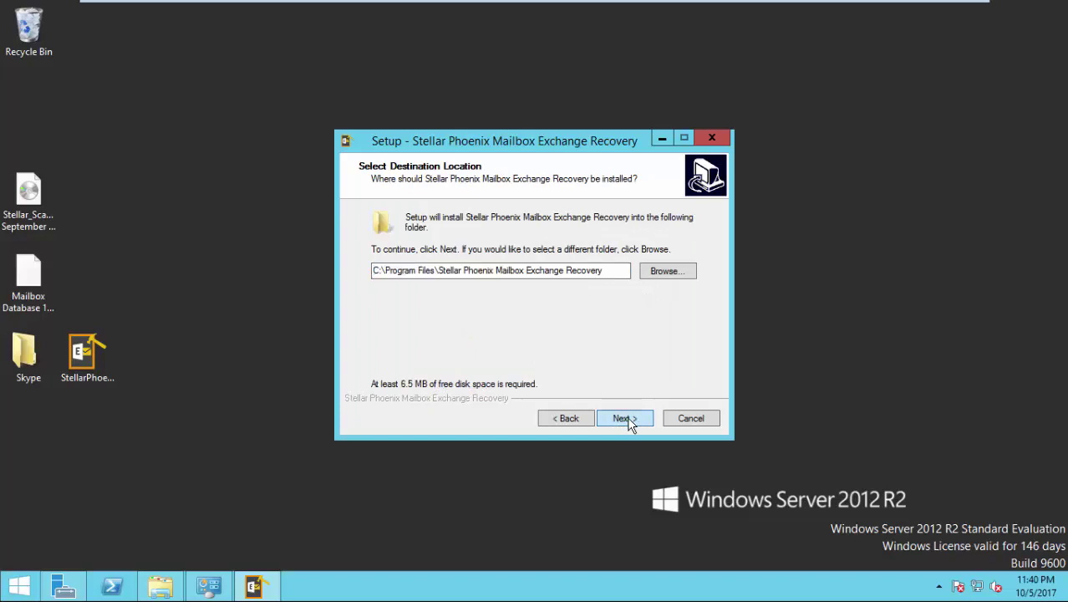
pyautogui.click(625, 419)
pyautogui.click(625, 419)
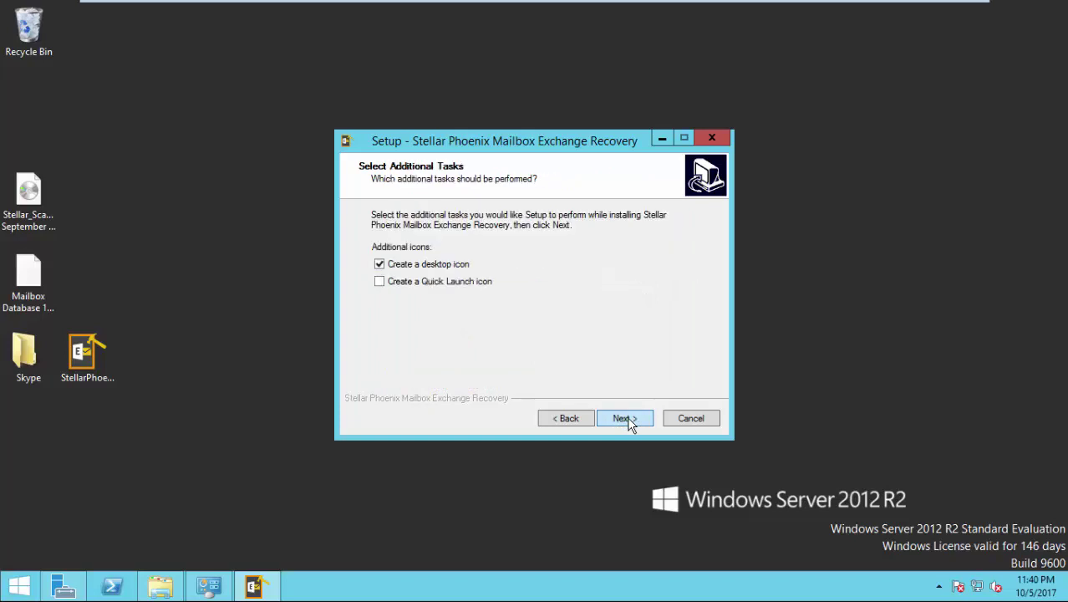
pyautogui.click(628, 422)
pyautogui.click(630, 422)
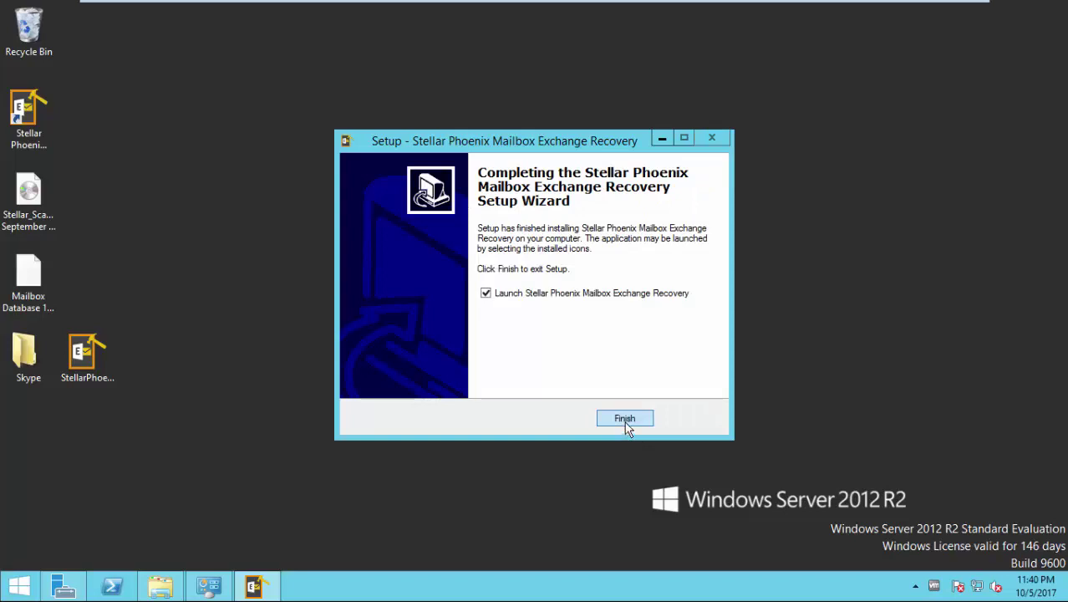
pyautogui.click(625, 419)
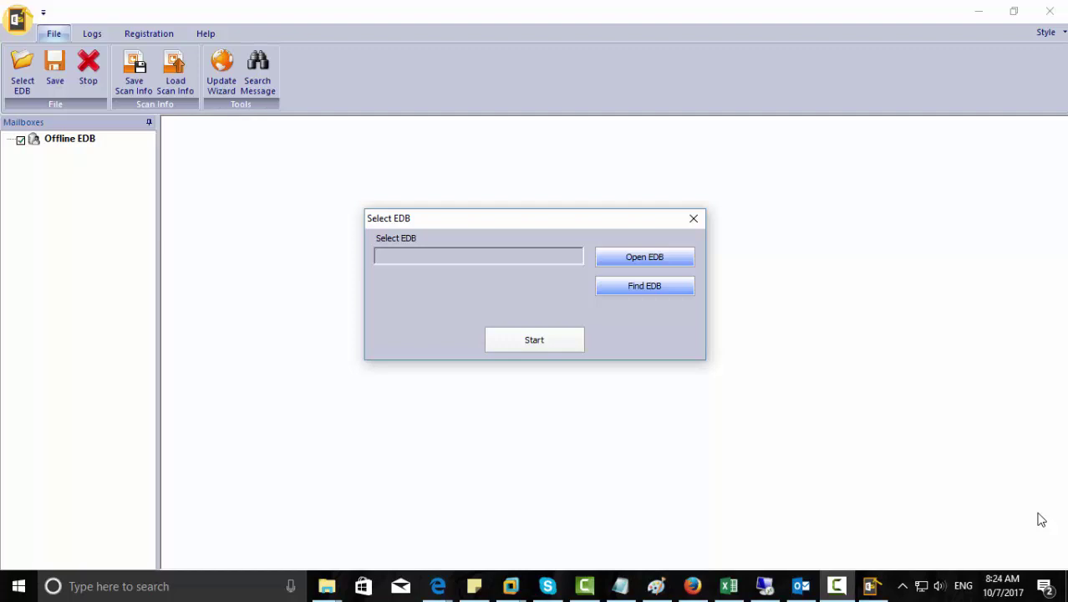
# Open Mailbox Database 1031820580.edb from drive D: and start processing it.
pyautogui.click(645, 259)
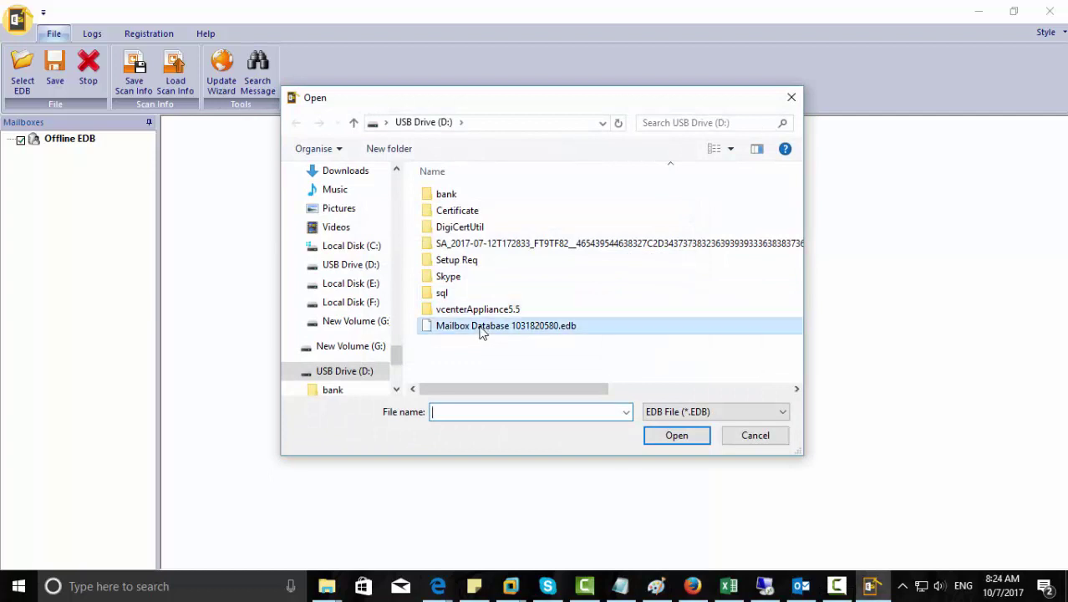
pyautogui.click(452, 326)
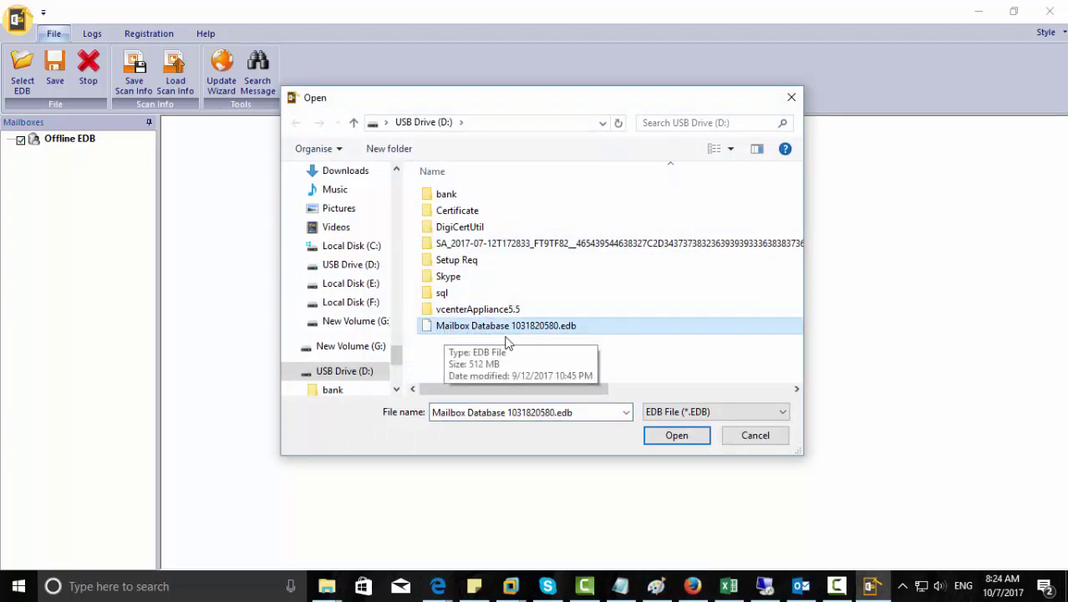
pyautogui.click(680, 435)
pyautogui.click(555, 349)
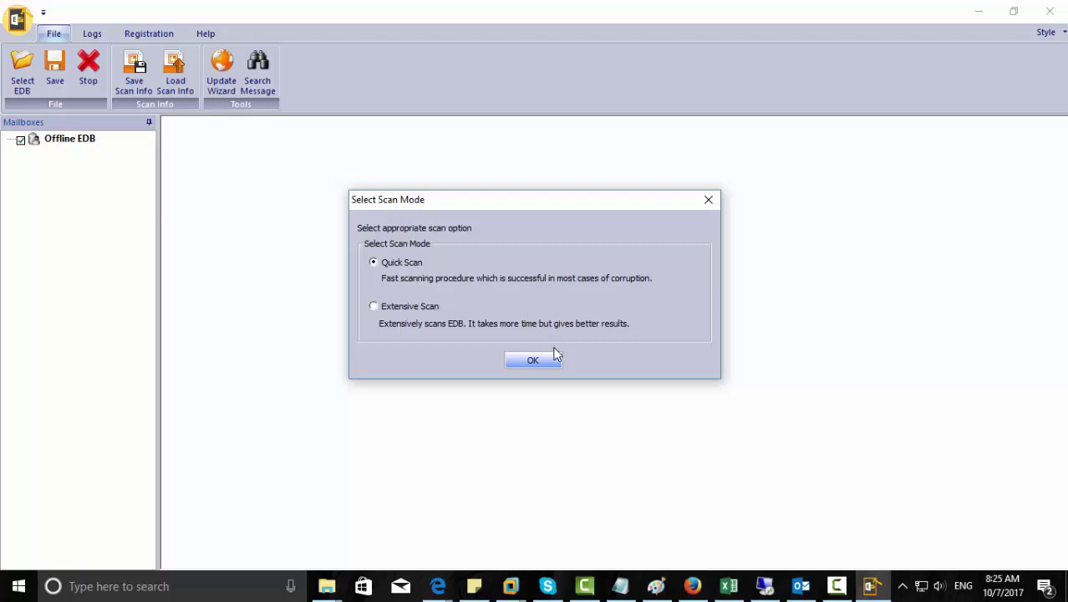
# Quick-scan the database without adding another EDB, then show the Accounts Inbox emails.
pyautogui.click(551, 359)
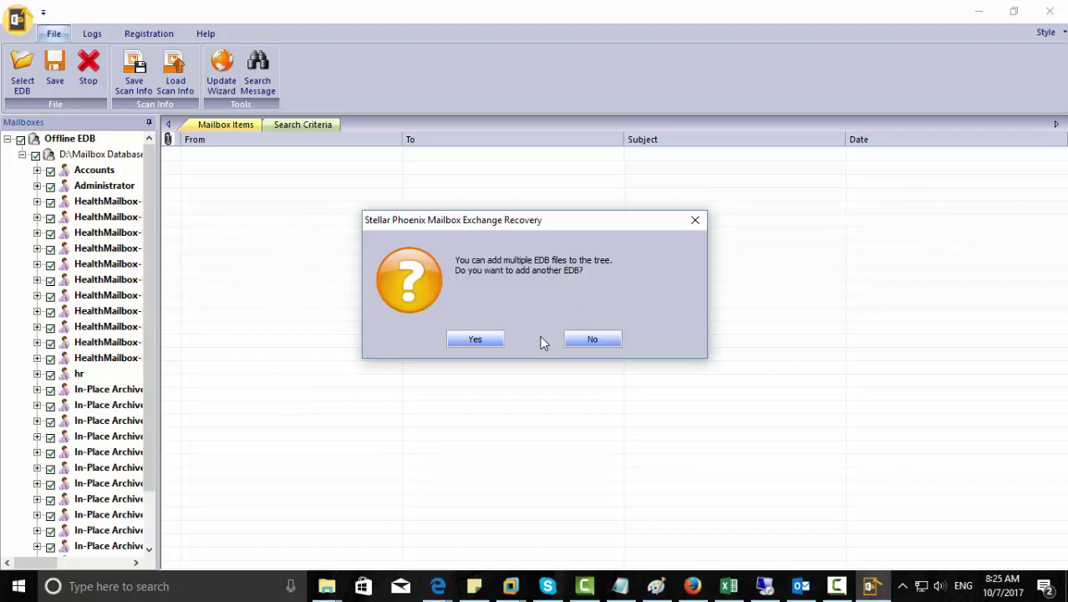
pyautogui.click(591, 339)
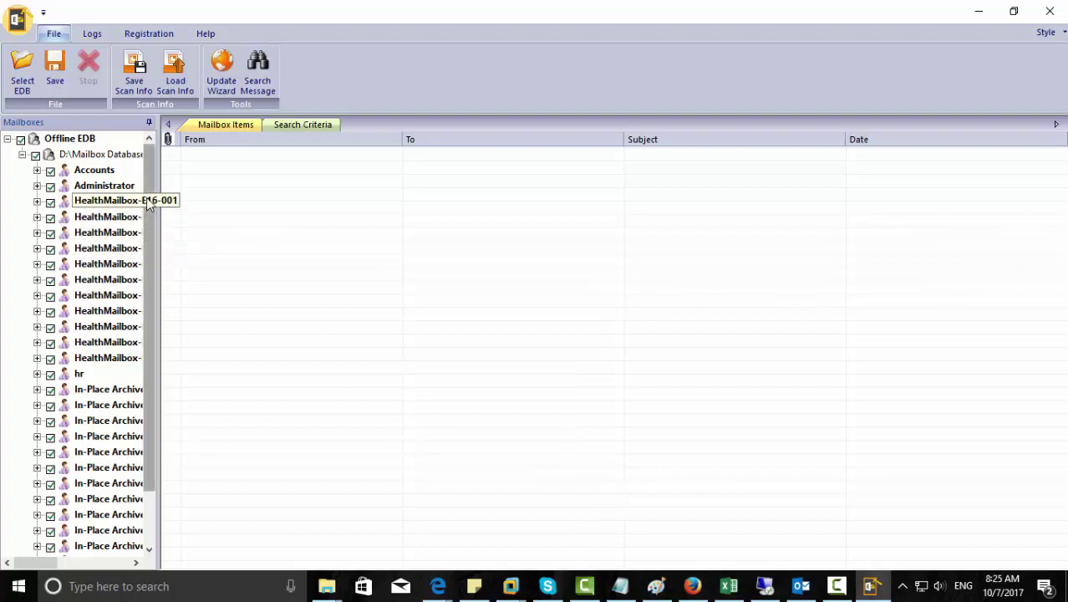
pyautogui.scroll(-2, 145, 312)
pyautogui.scroll(2, 149, 303)
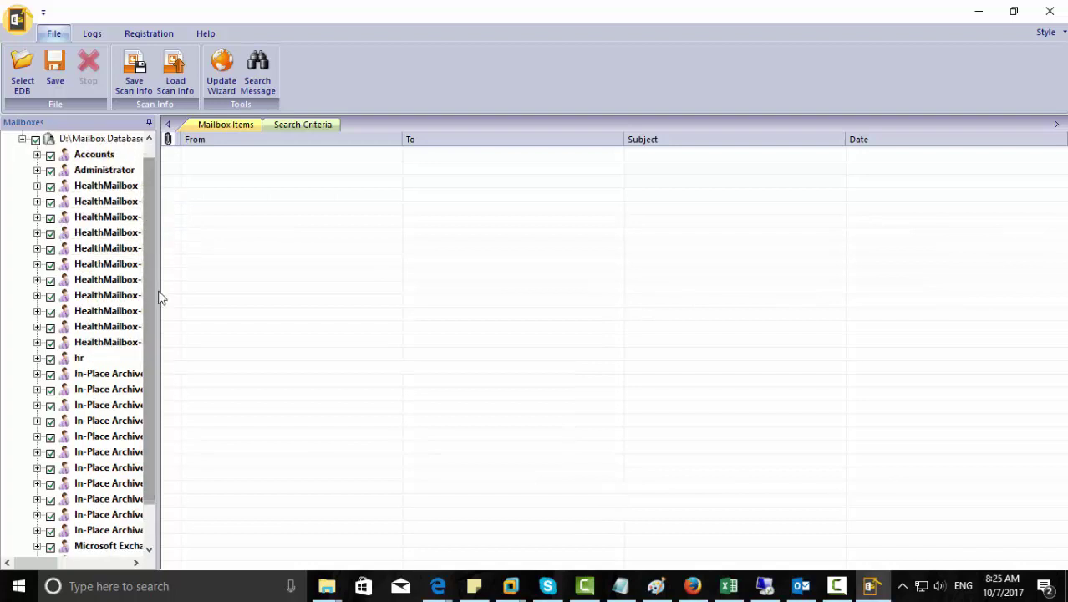
pyautogui.click(37, 154)
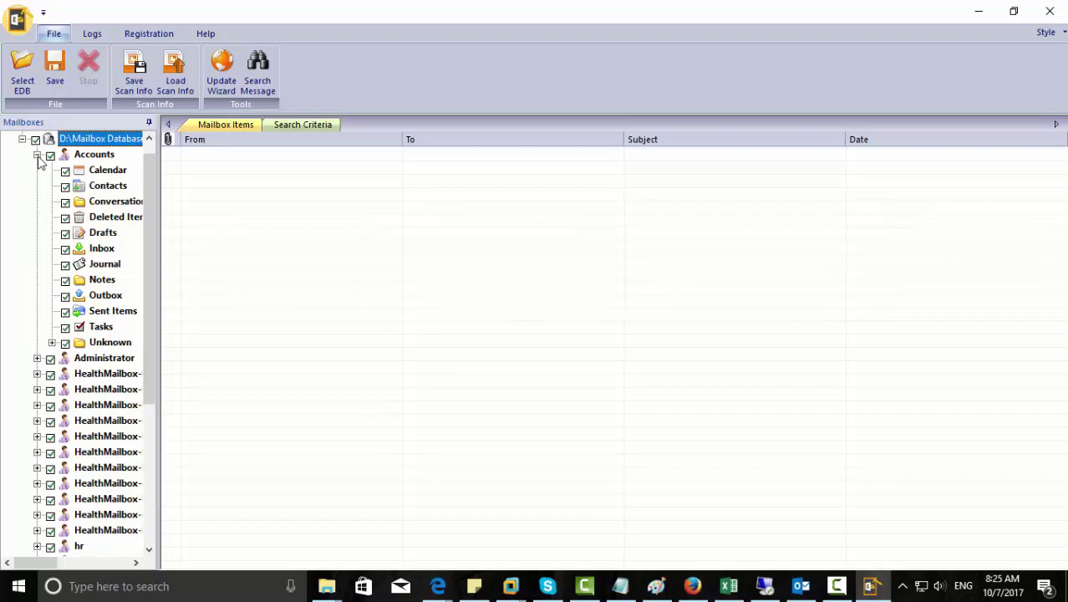
pyautogui.click(80, 252)
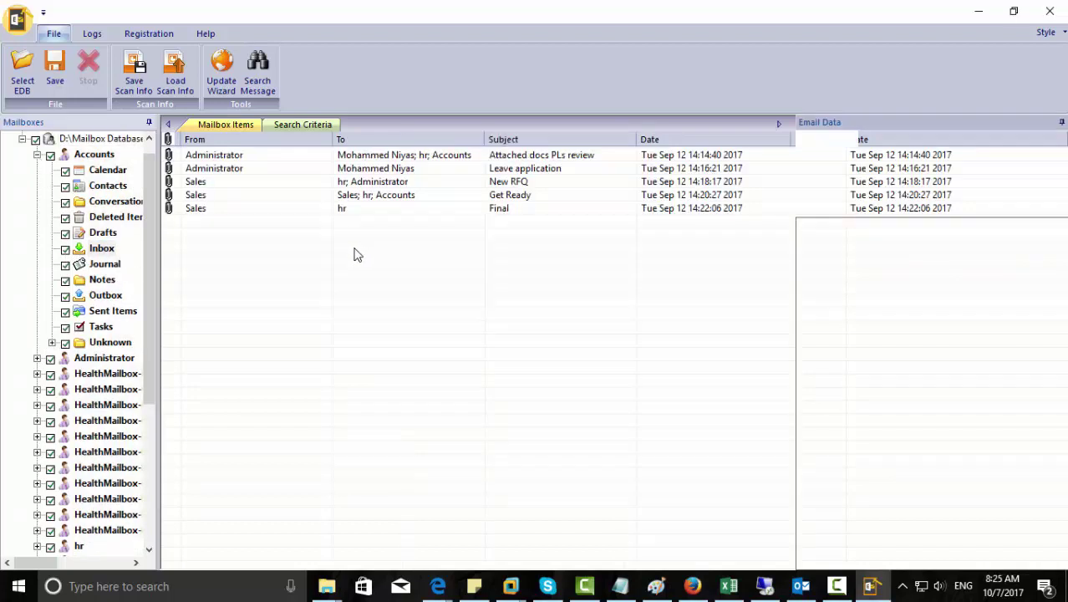
# Try saving the Final email as PDF and dismiss the Outlook-is-open error.
pyautogui.click(337, 209)
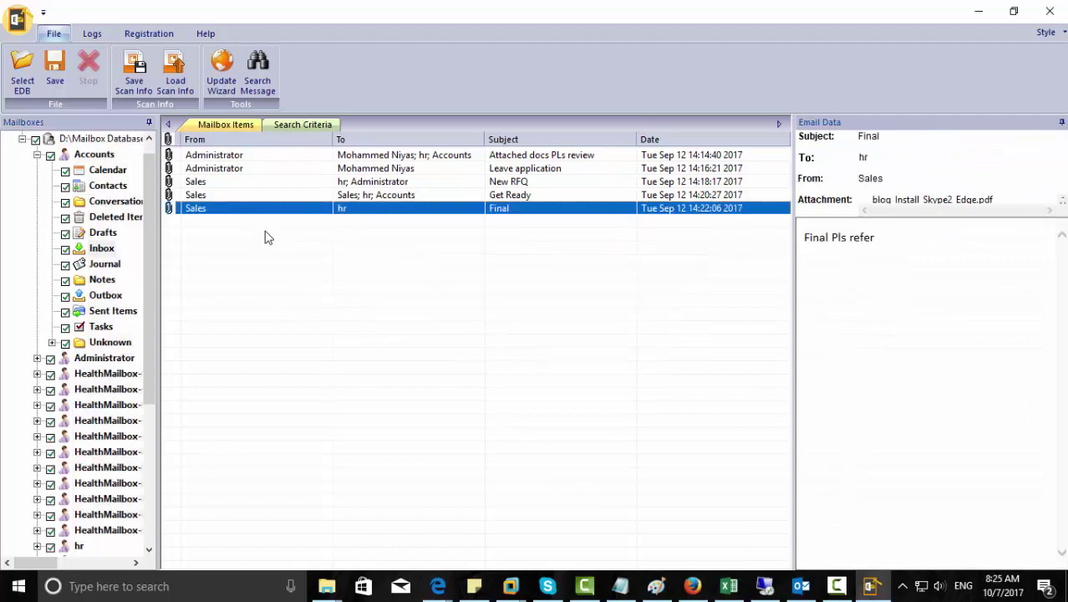
pyautogui.rightClick(259, 212)
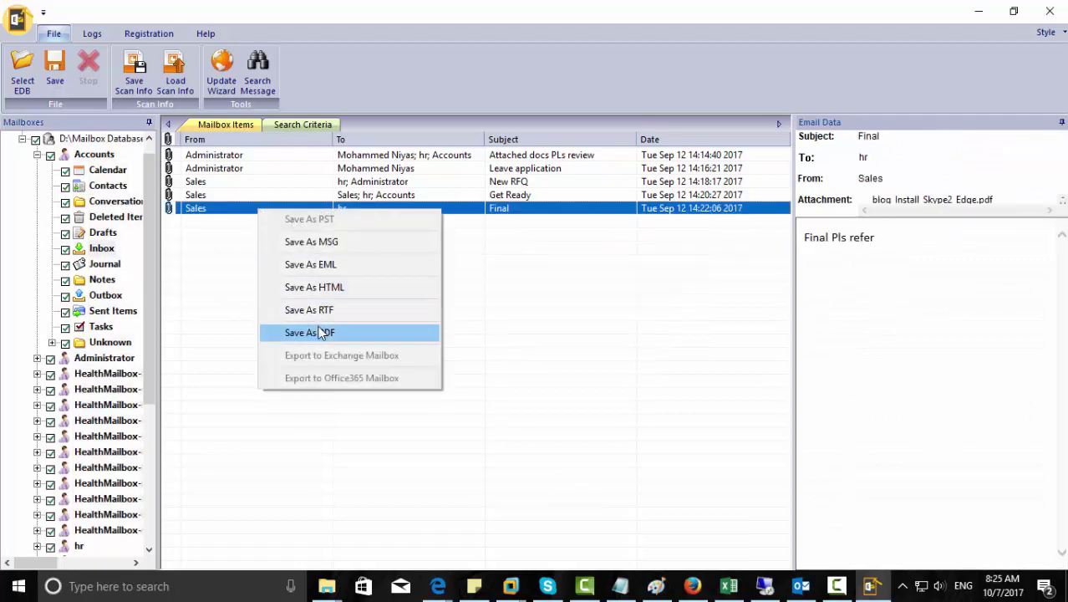
pyautogui.click(346, 331)
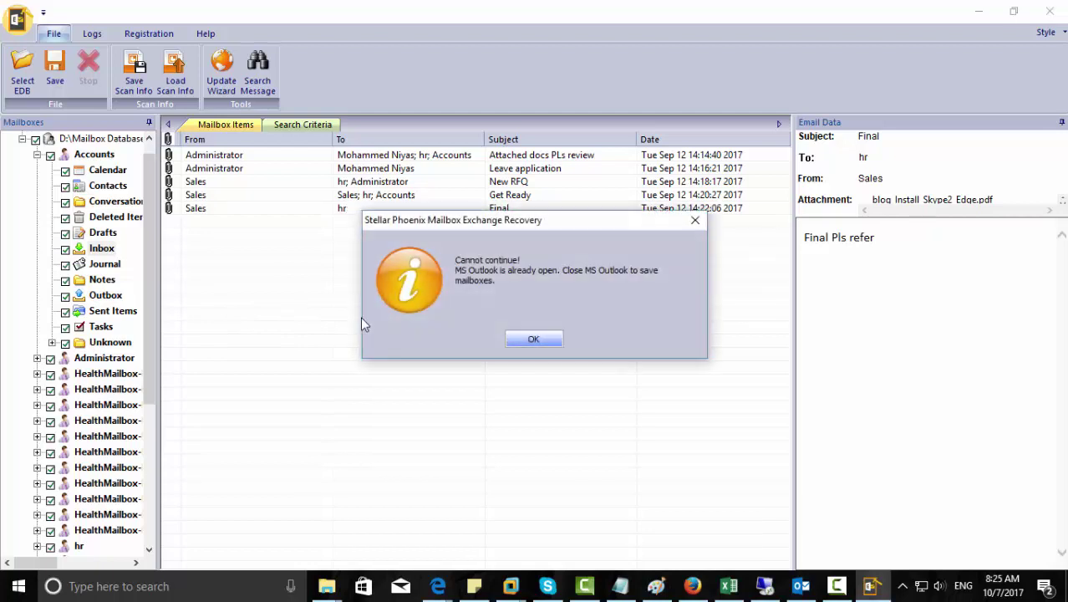
pyautogui.click(535, 338)
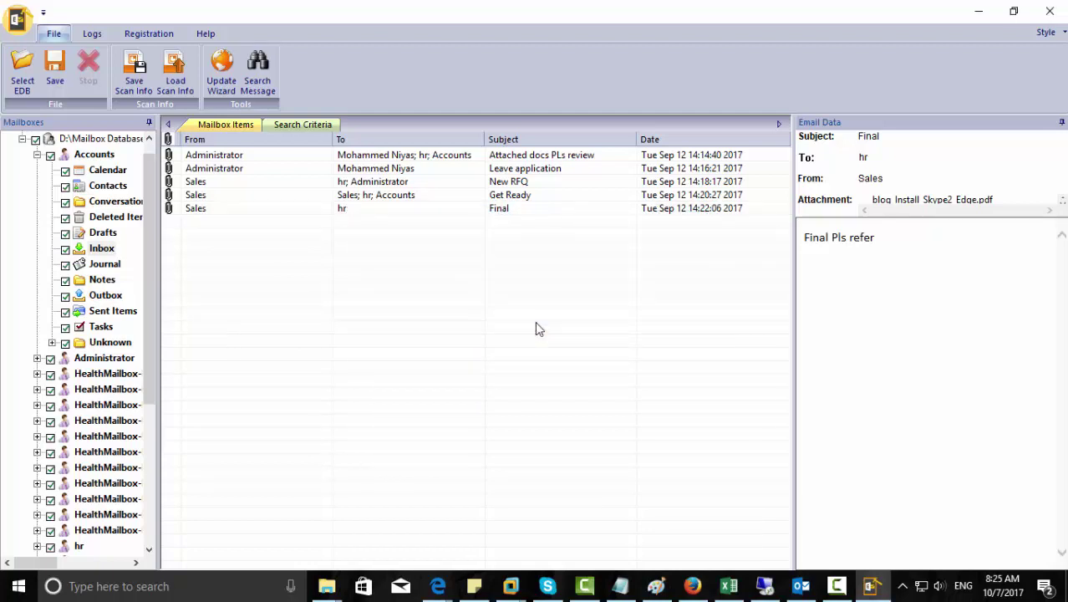
pyautogui.rightClick(232, 212)
pyautogui.click(285, 293)
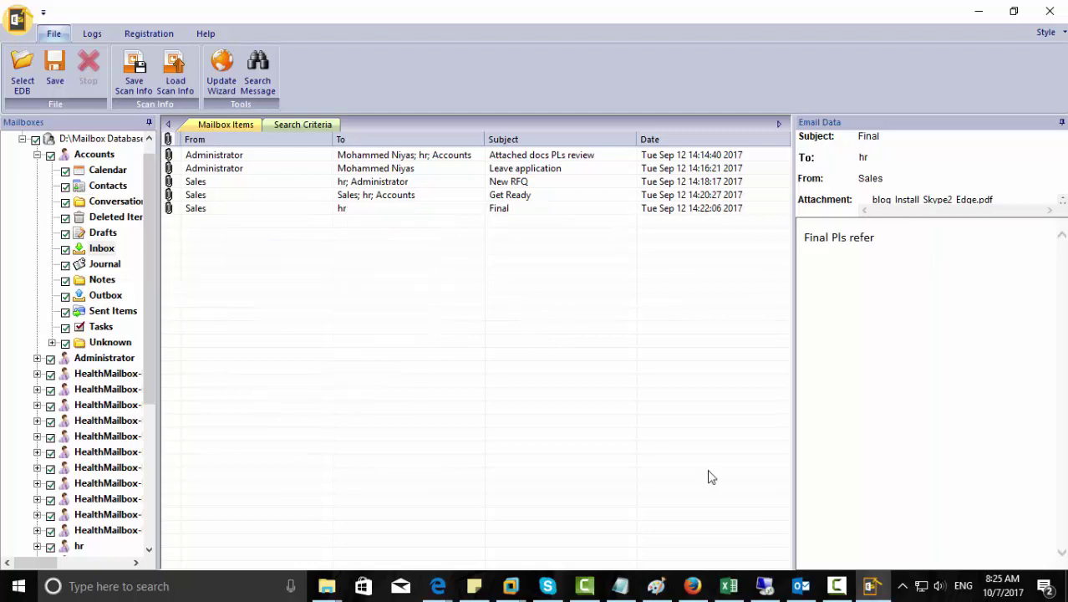
# Close the running Outlook window from the taskbar.
pyautogui.click(802, 585)
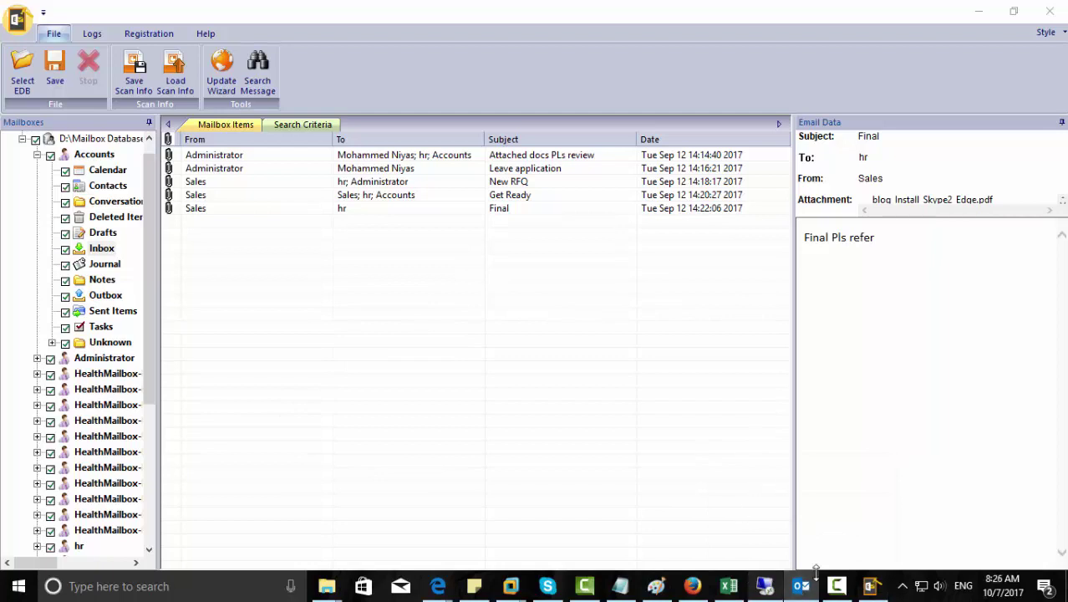
pyautogui.rightClick(802, 586)
pyautogui.click(773, 551)
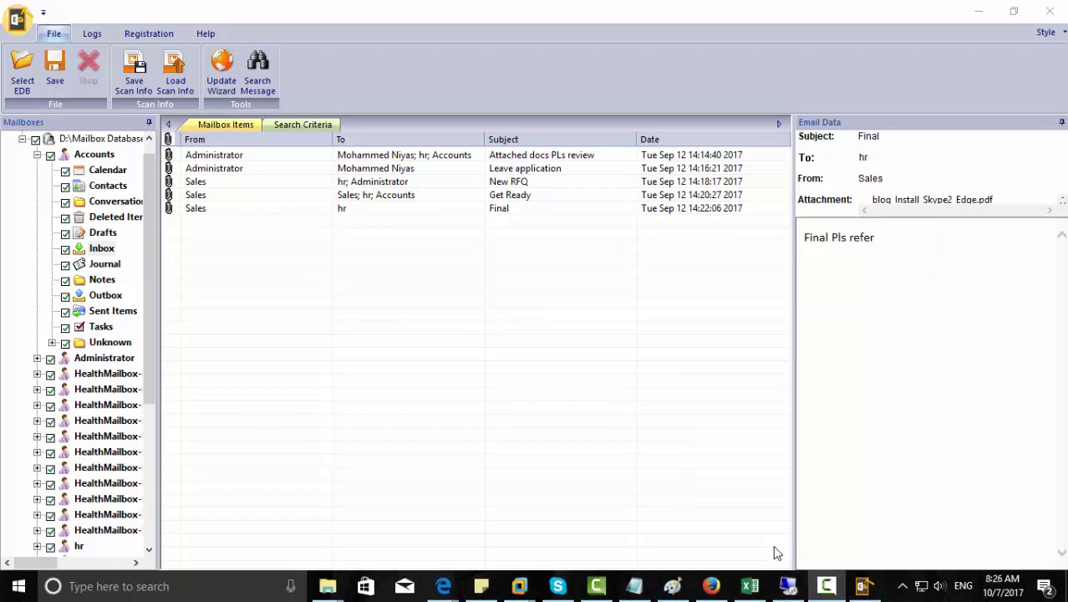
# Save the Final email as PDF into the pst folder on Local Disk (E:).
pyautogui.rightClick(199, 212)
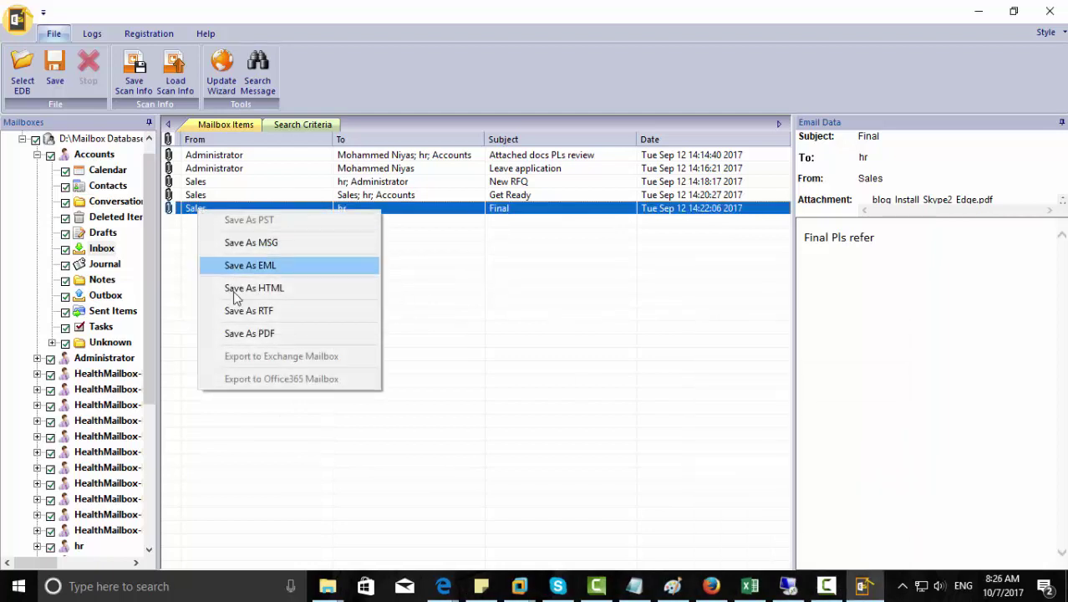
pyautogui.click(241, 333)
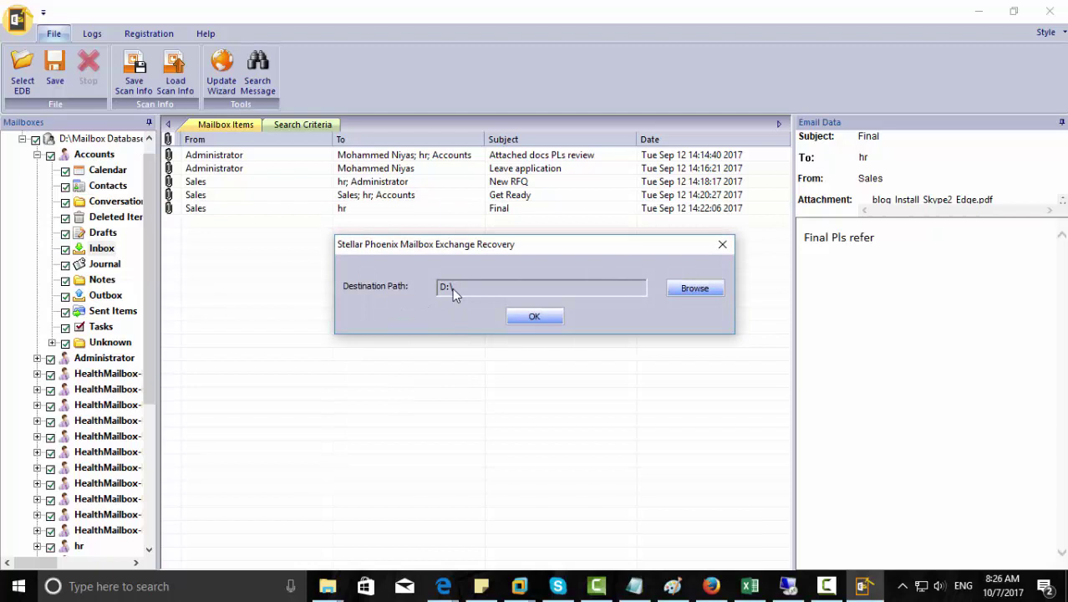
pyautogui.click(685, 289)
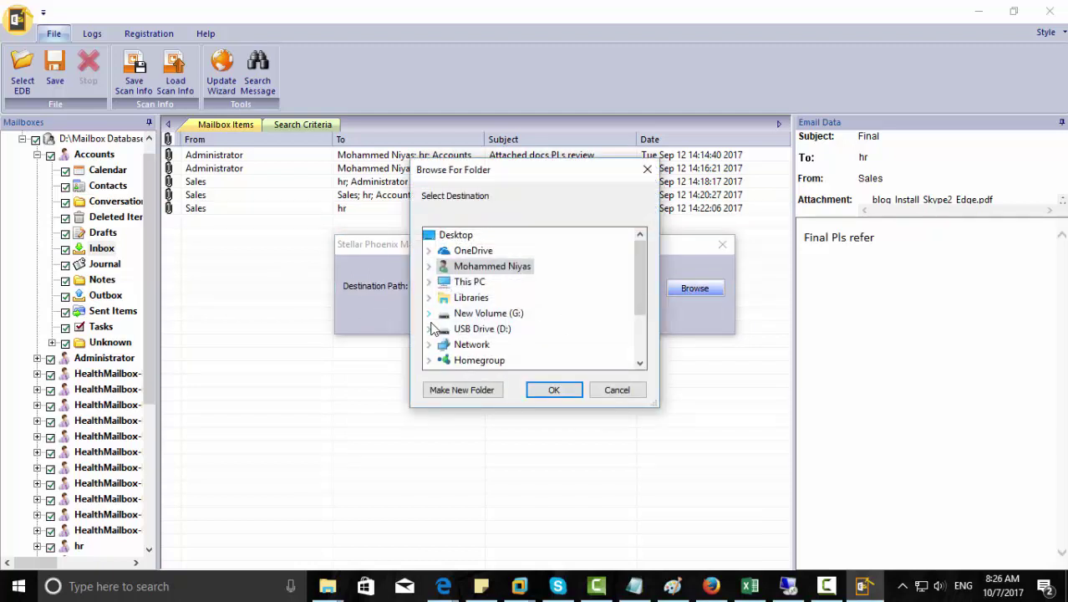
pyautogui.click(428, 283)
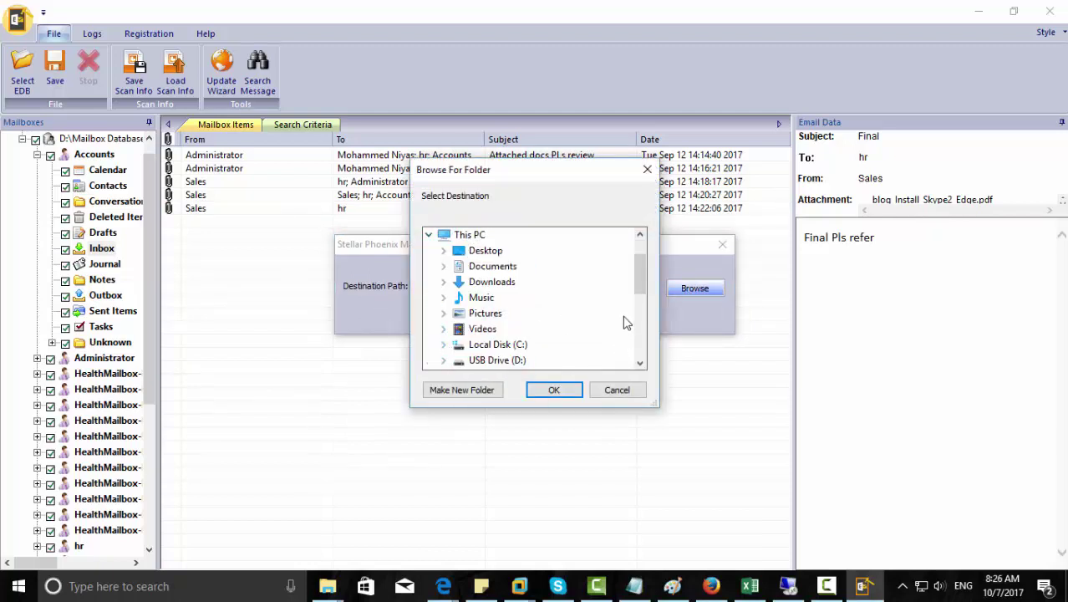
pyautogui.moveTo(638, 280); pyautogui.dragTo(638, 317)
pyautogui.click(442, 298)
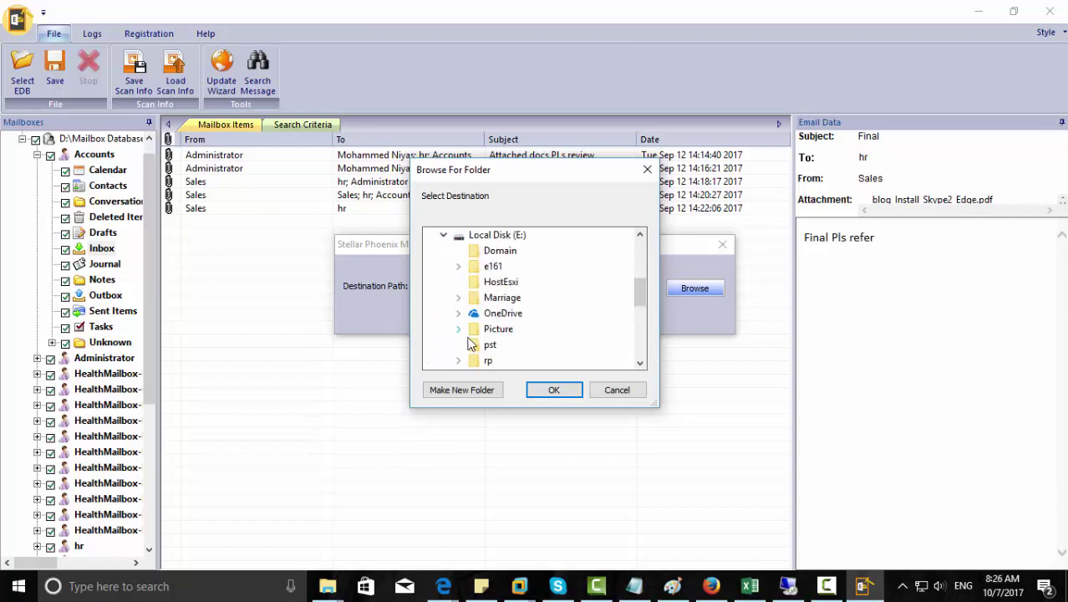
pyautogui.click(490, 344)
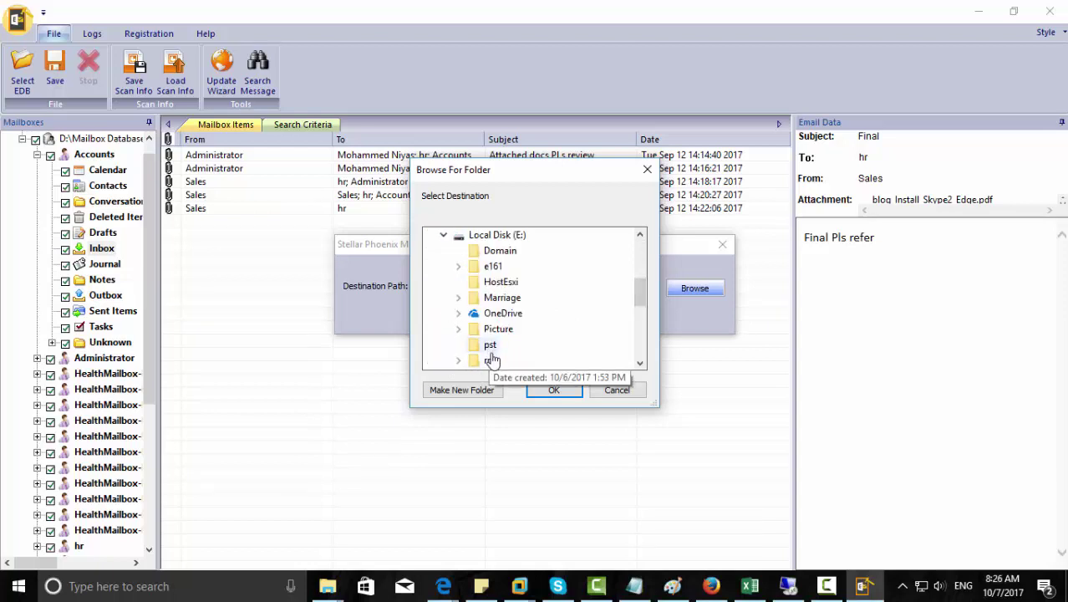
pyautogui.click(551, 392)
pyautogui.click(537, 316)
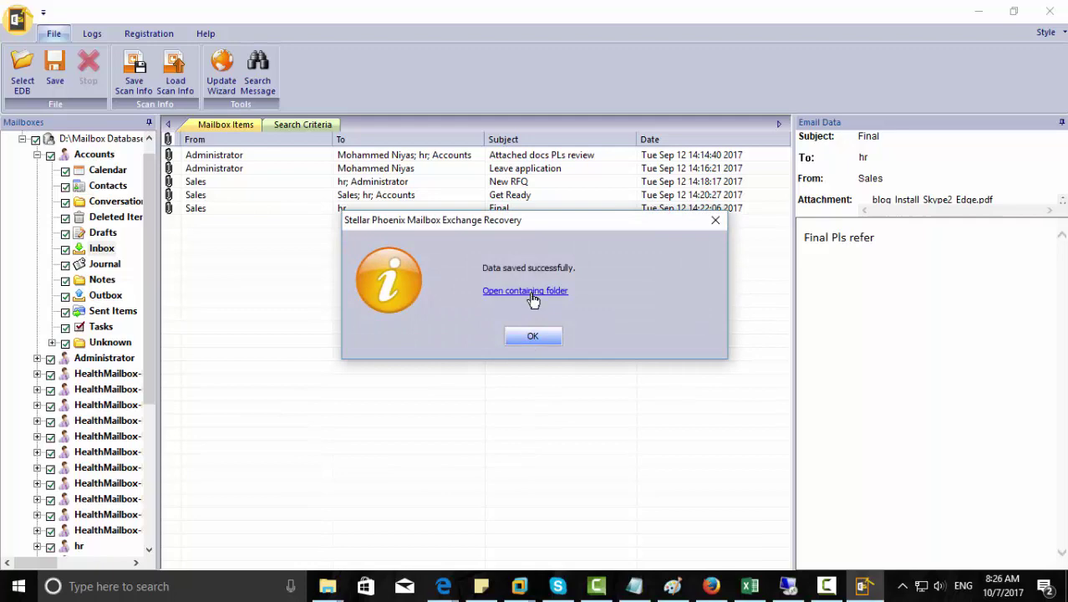
# Open E:\pst, check Leave application.pdf, then return and dismiss the save confirmation.
pyautogui.click(530, 292)
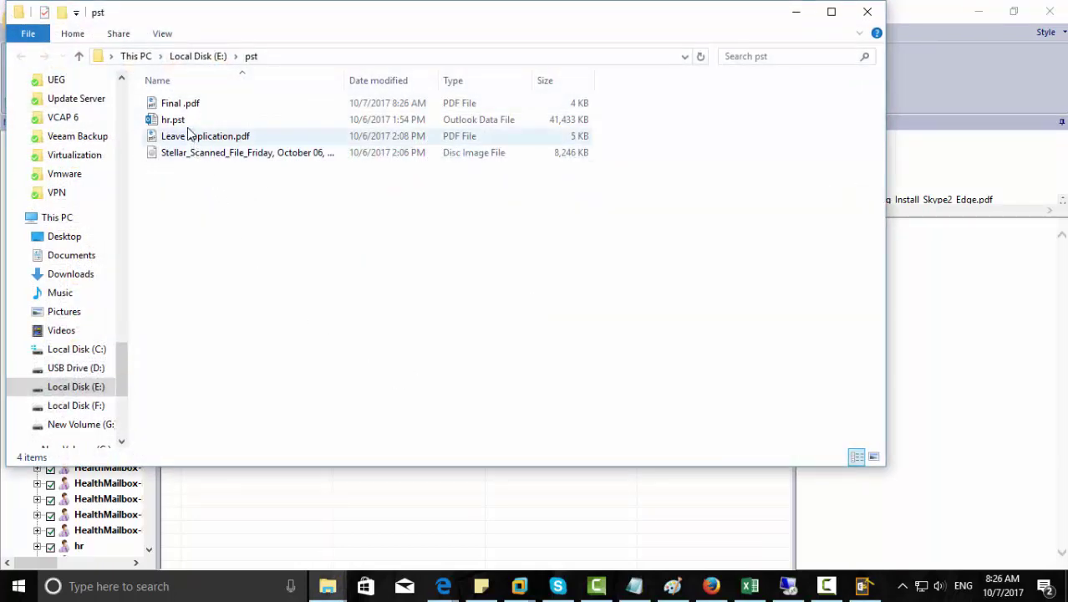
pyautogui.doubleClick(189, 136)
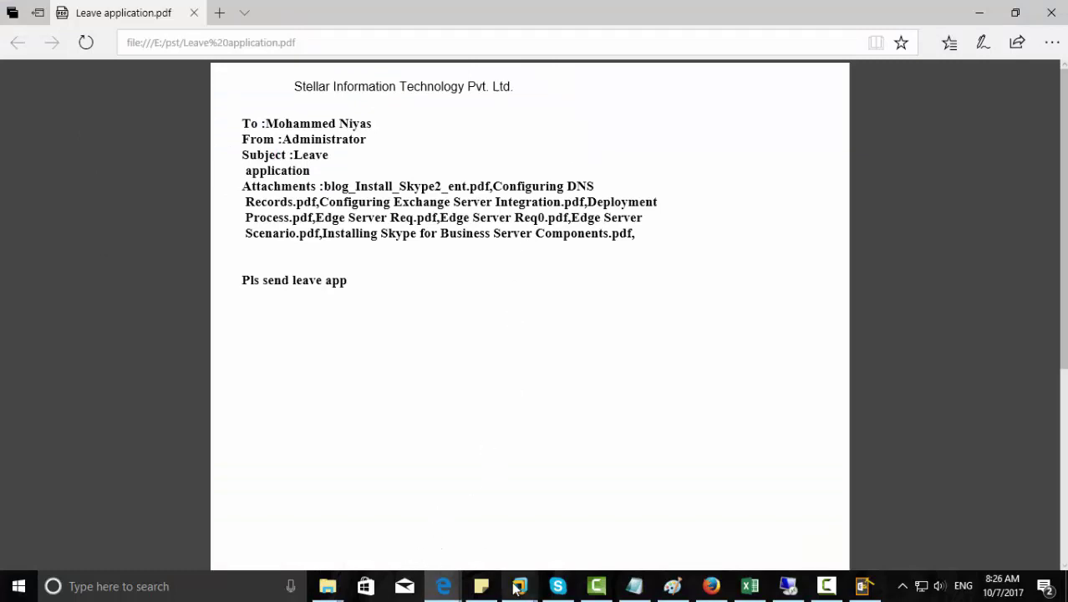
pyautogui.click(863, 586)
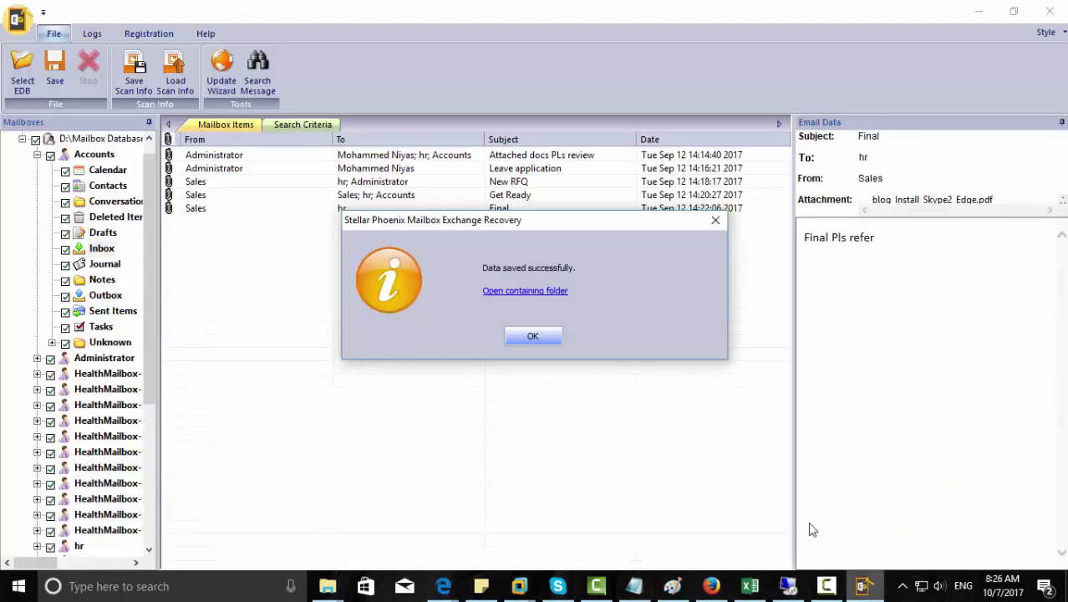
pyautogui.click(533, 336)
# Bring up the Get Ready email's save menu, cancel it, then the Accounts mailbox's menu.
pyautogui.click(226, 204)
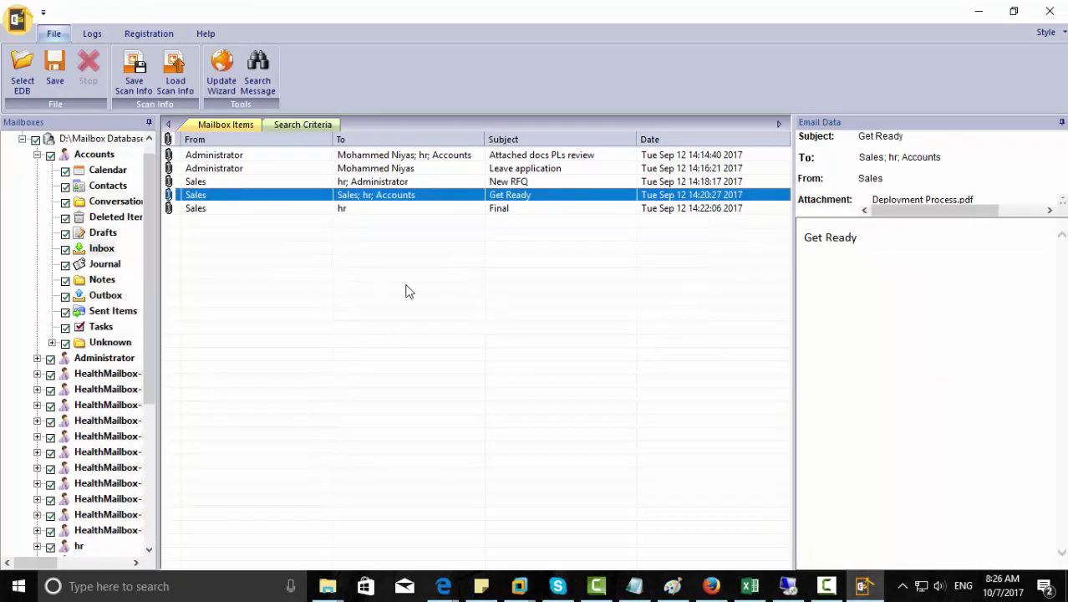
pyautogui.rightClick(276, 199)
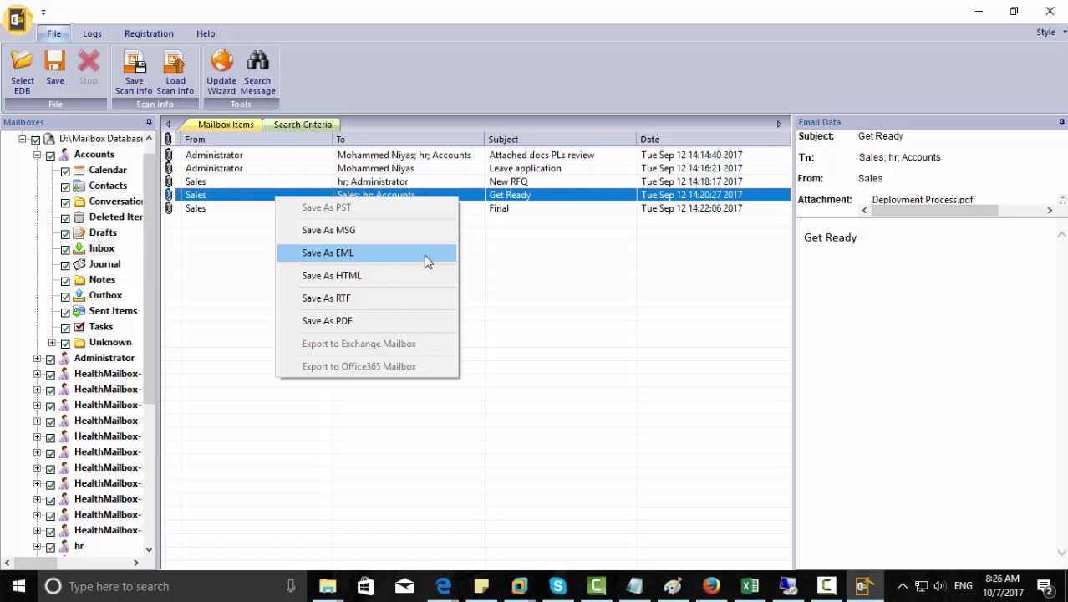
pyautogui.click(517, 288)
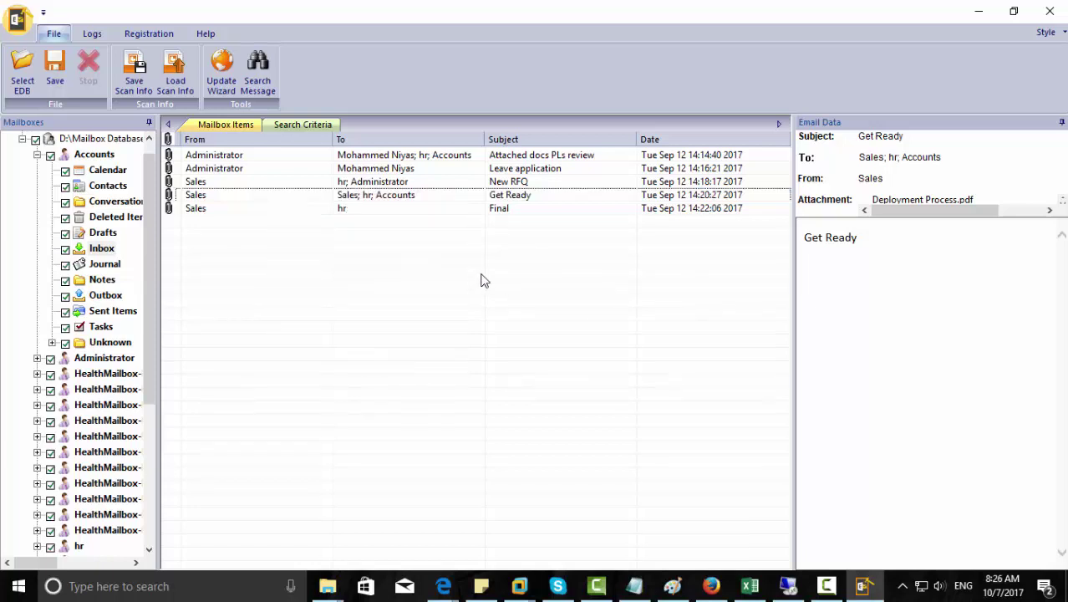
pyautogui.rightClick(80, 155)
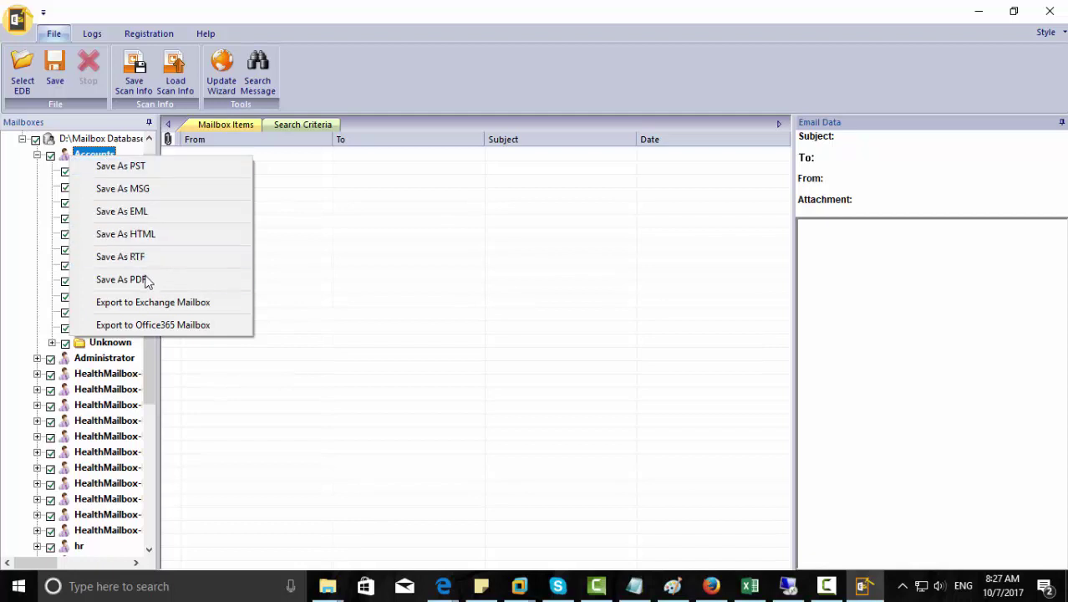
# Save the Accounts mailbox as PST with destination path E:\pst.
pyautogui.click(31, 199)
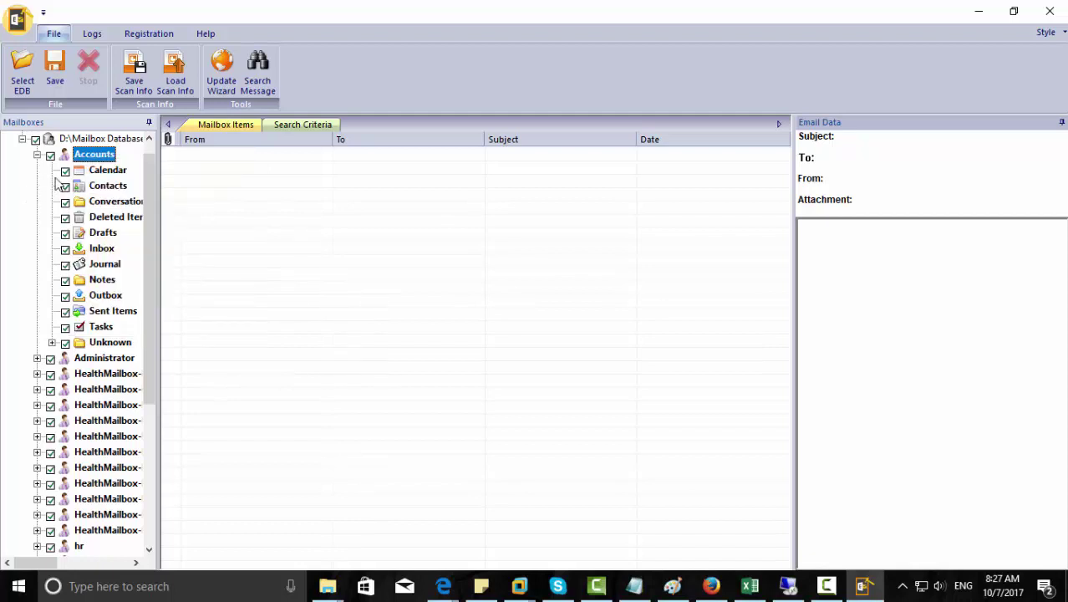
pyautogui.rightClick(76, 157)
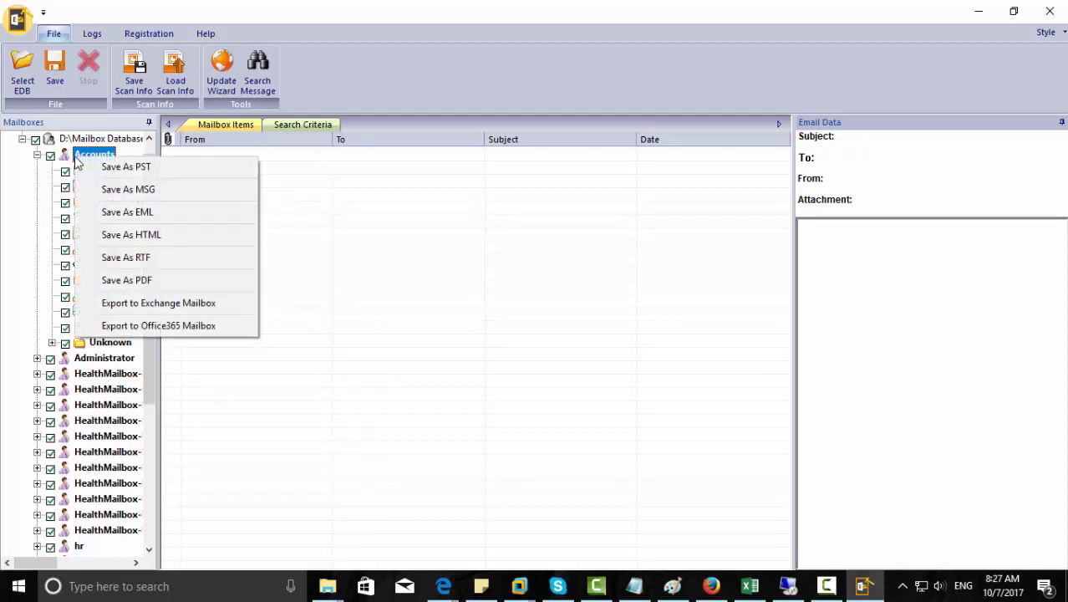
pyautogui.click(109, 167)
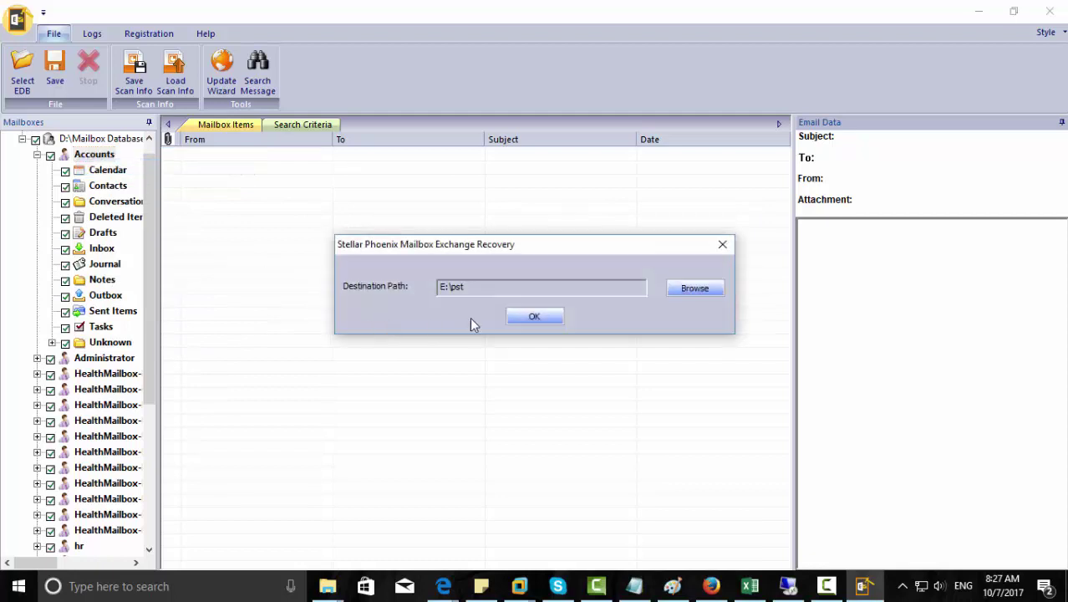
pyautogui.click(694, 288)
pyautogui.click(551, 386)
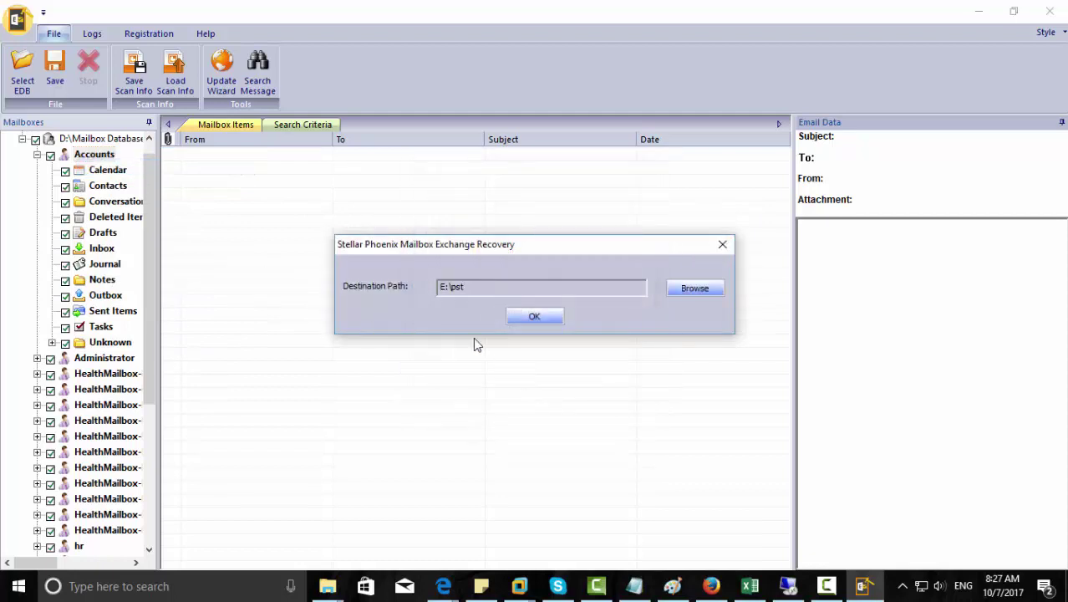
pyautogui.click(537, 318)
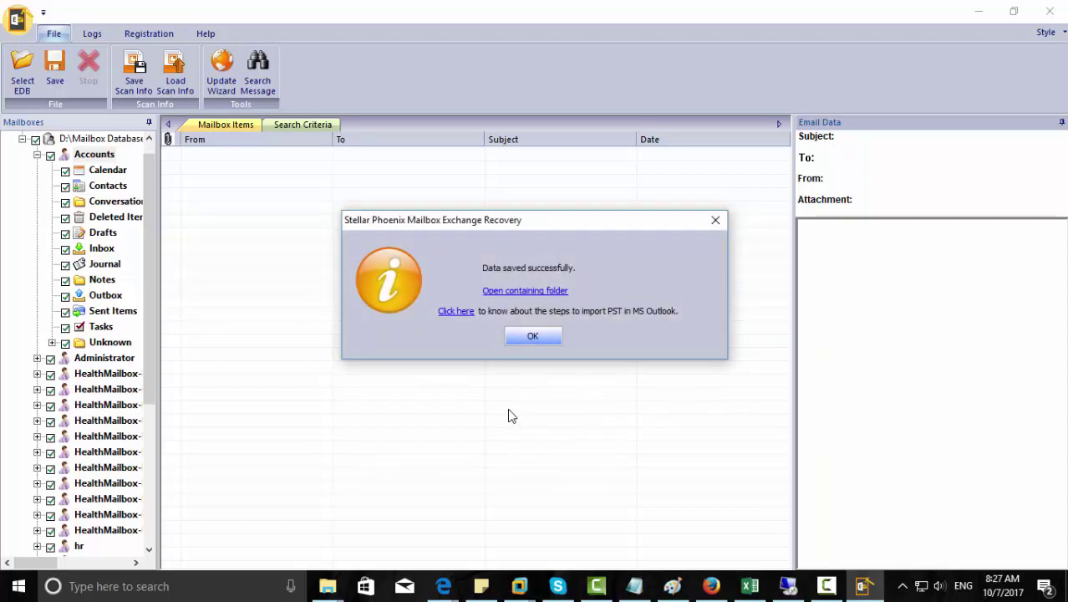
# Check Accounts.pst and its size in E:\pst, minimize Explorer, and close the Data saved message.
pyautogui.click(525, 293)
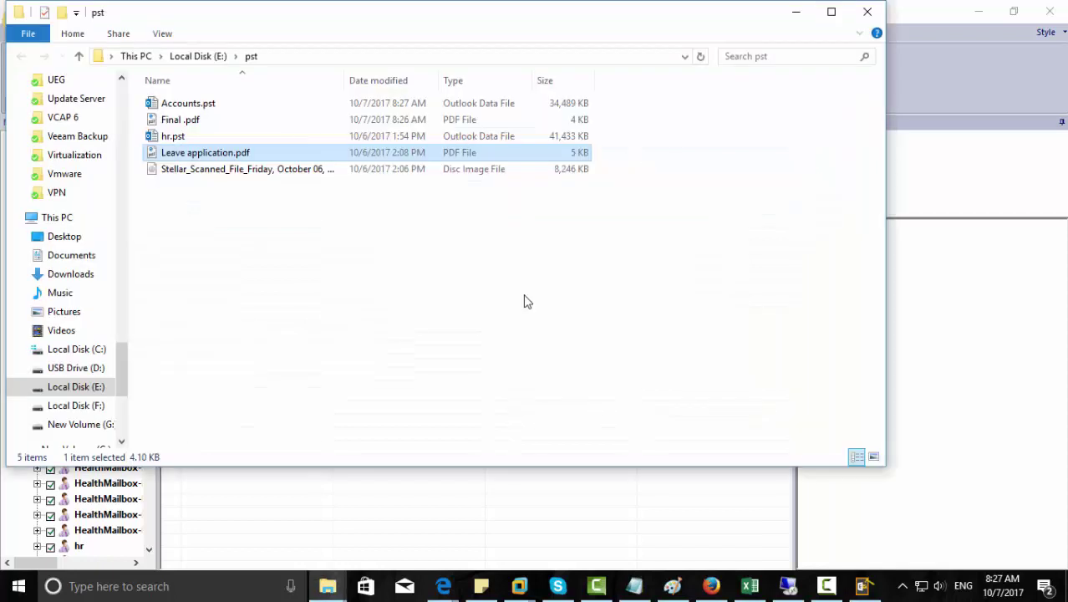
pyautogui.click(191, 106)
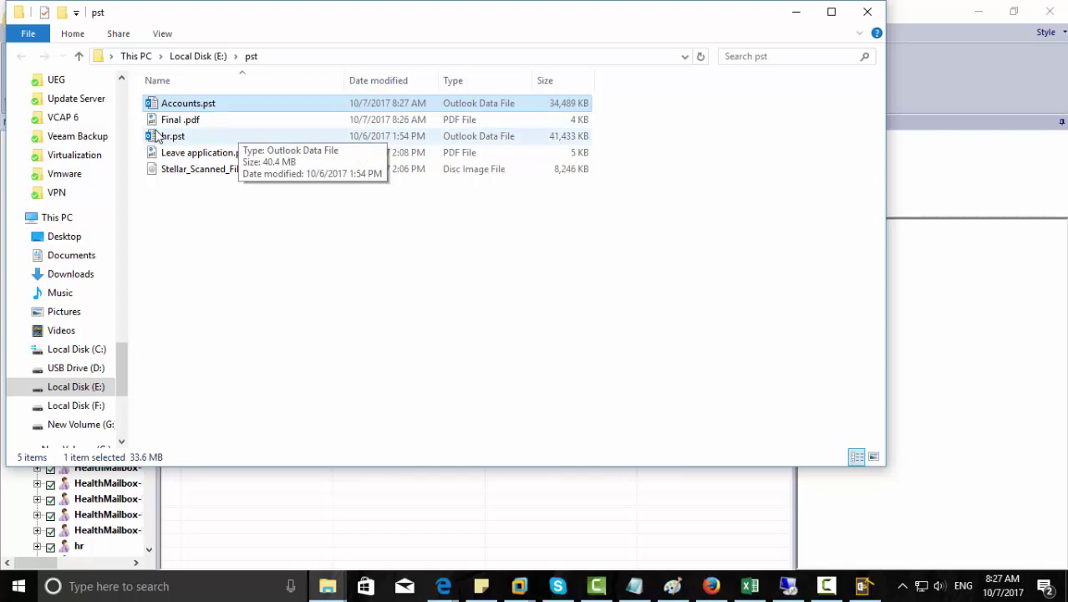
pyautogui.click(794, 20)
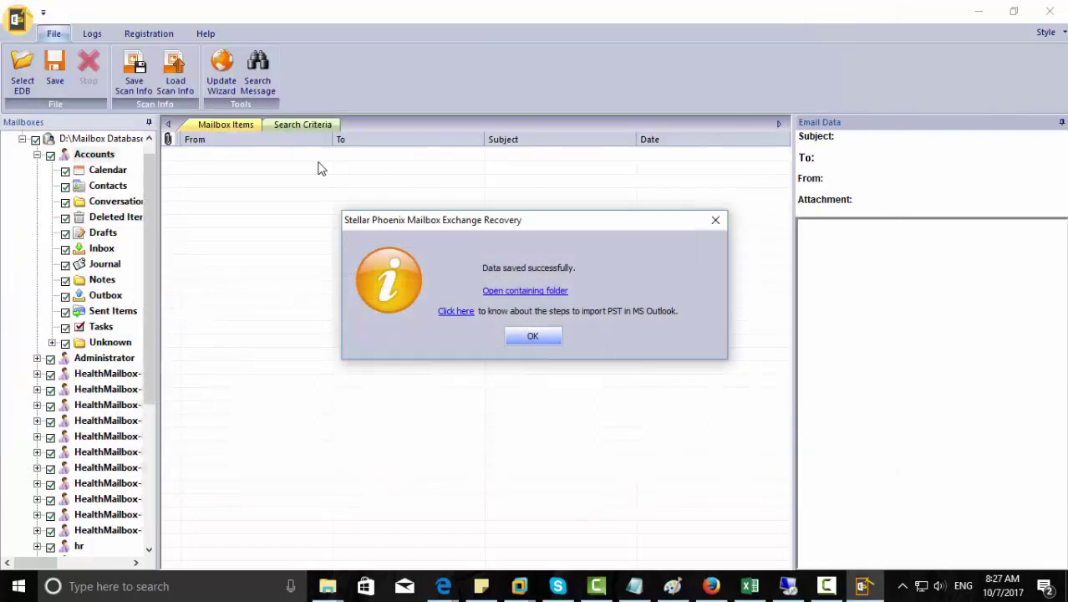
pyautogui.click(533, 336)
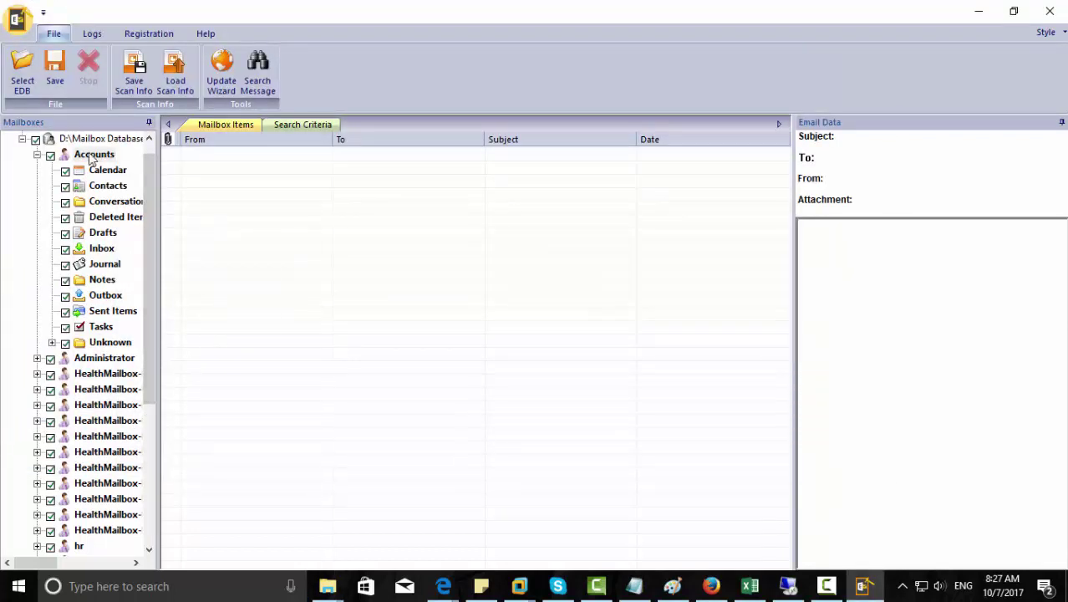
# Choose Export to Exchange Mailbox for the Accounts mailbox.
pyautogui.rightClick(91, 155)
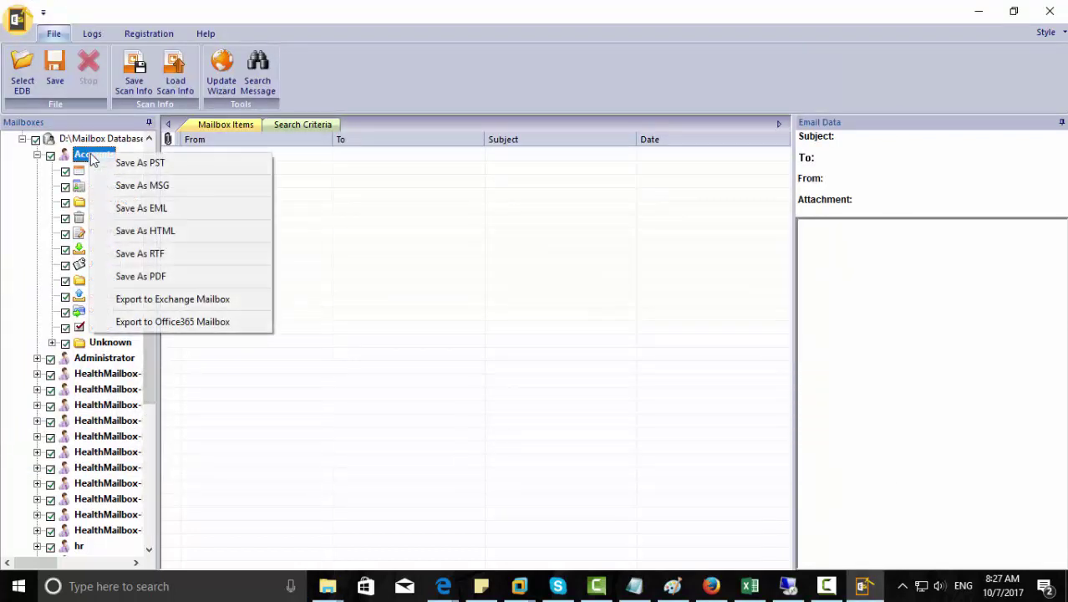
pyautogui.click(145, 304)
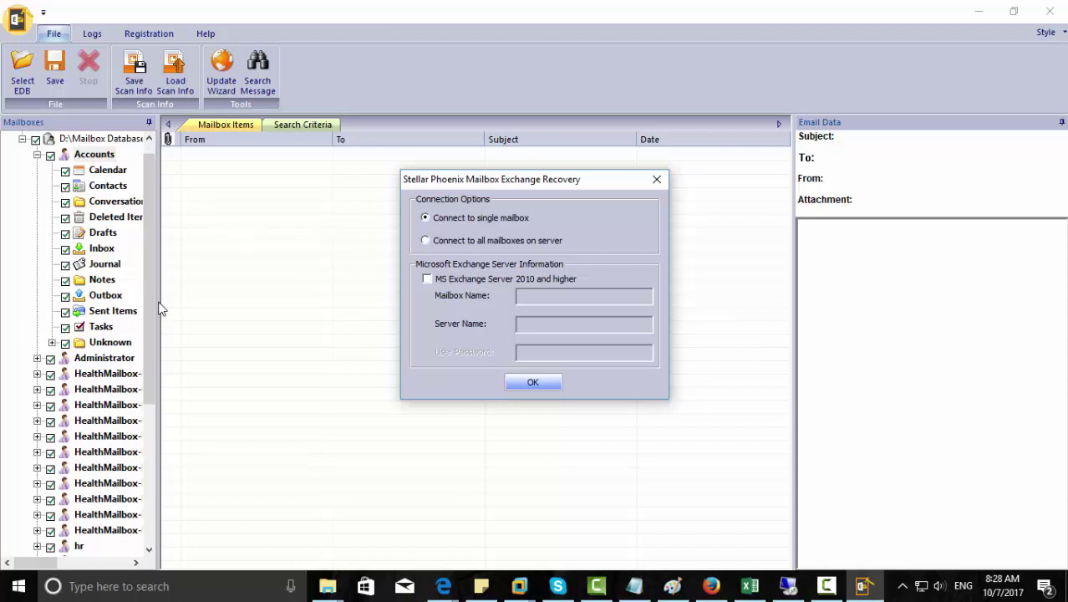
# Select MS Exchange Server 2010 and higher and enter the administrator's e-mail address.
pyautogui.click(427, 278)
pyautogui.click(538, 296)
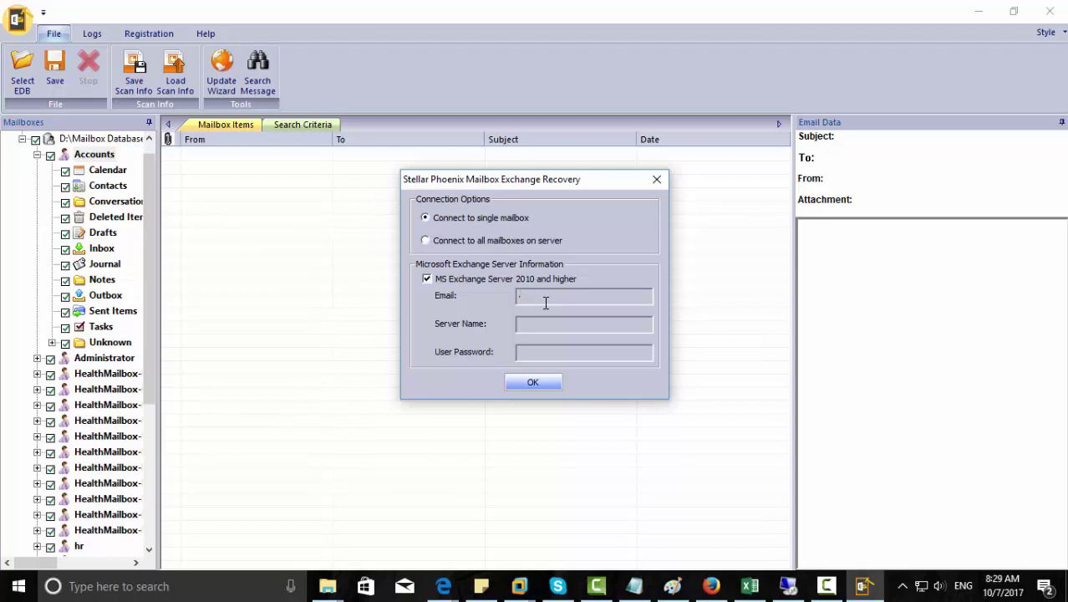
pyautogui.write('om')
# Enter server name e16.niyasit.com and the user password, then submit the connection.
pyautogui.press('Tab')
pyautogui.write('e16')
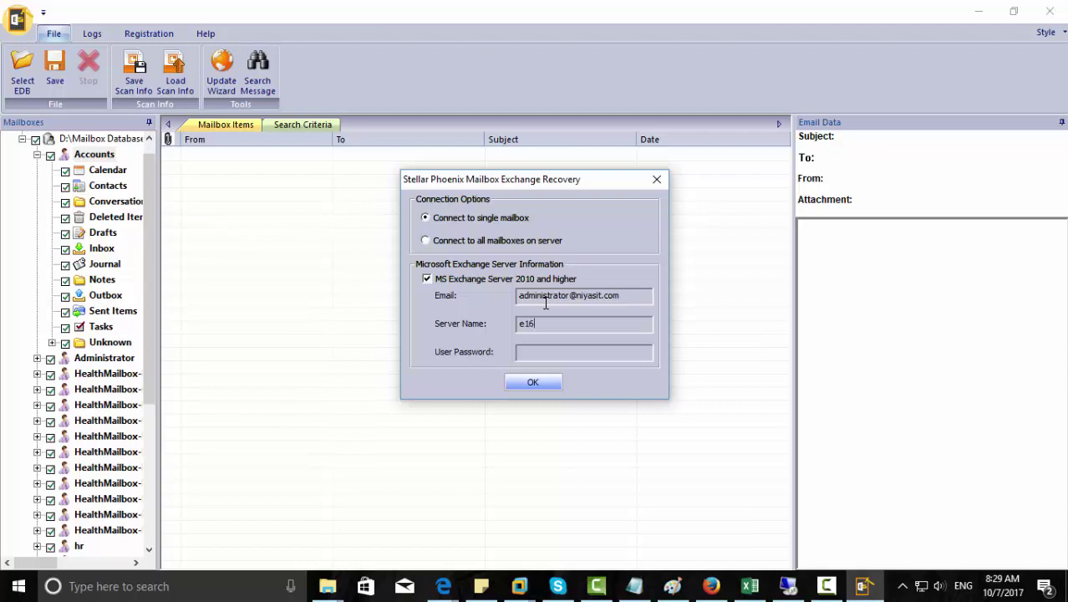
pyautogui.write('.niyasit.com')
pyautogui.press('Tab')
pyautogui.write('************')
pyautogui.click(534, 383)
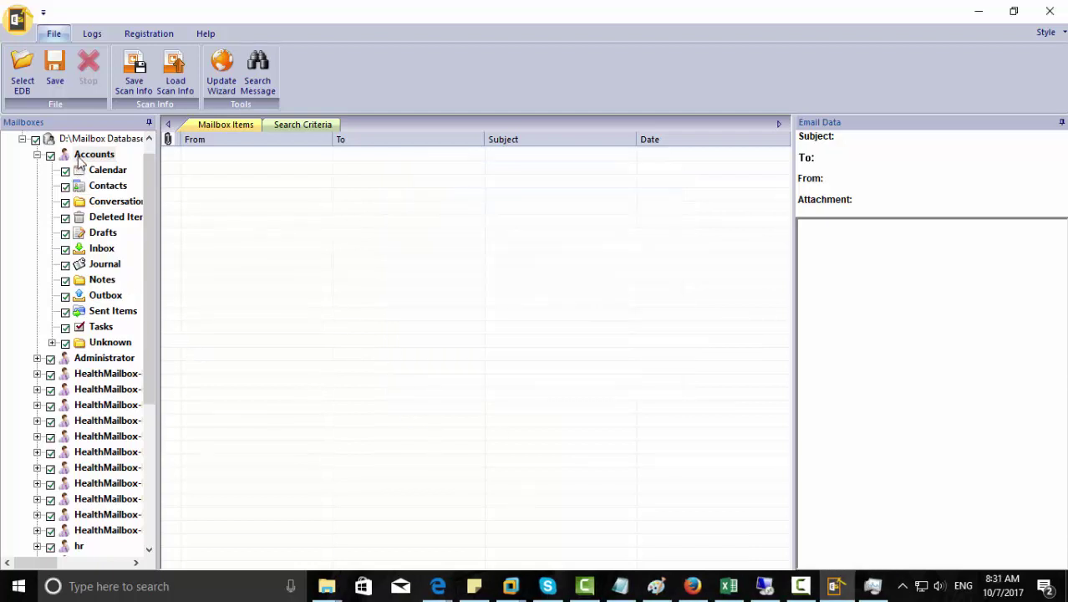
# Open Office 365 export for Accounts, submit blank Mail ID, dismiss the warning, and cancel.
pyautogui.rightClick(79, 159)
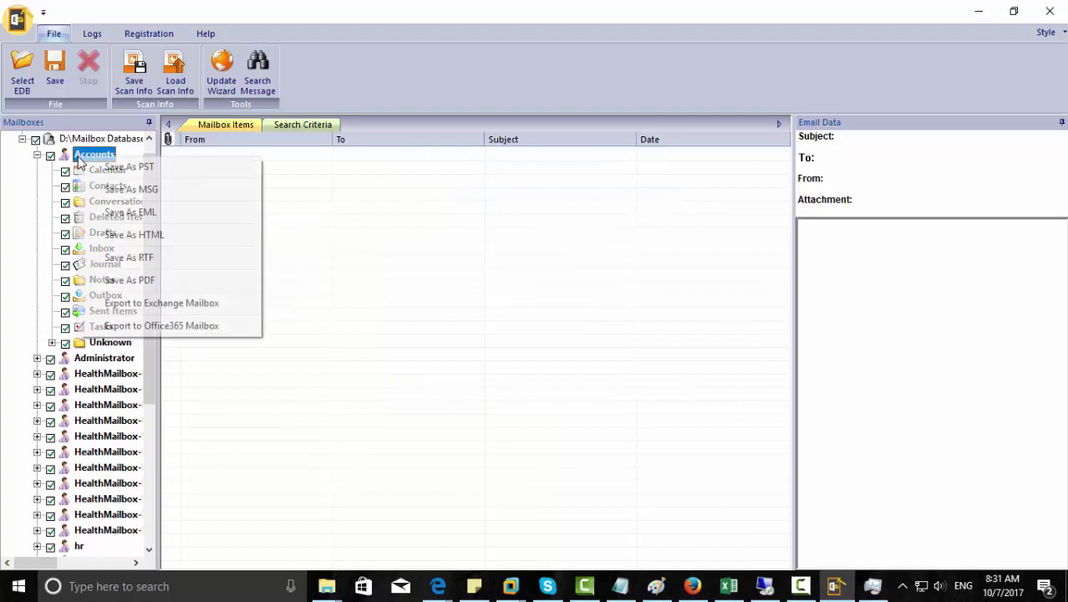
pyautogui.click(183, 328)
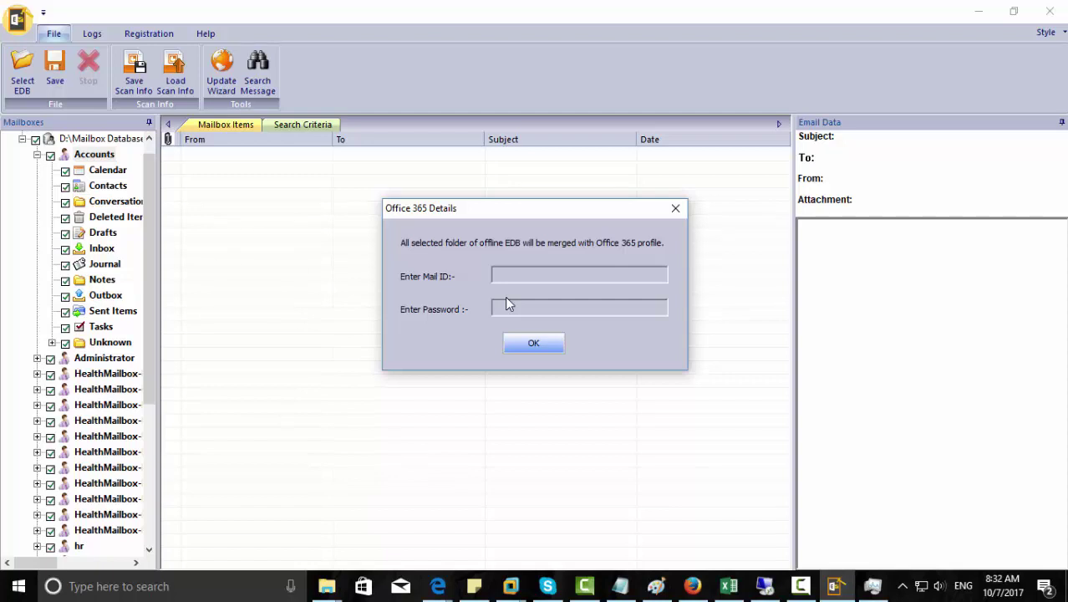
pyautogui.click(529, 341)
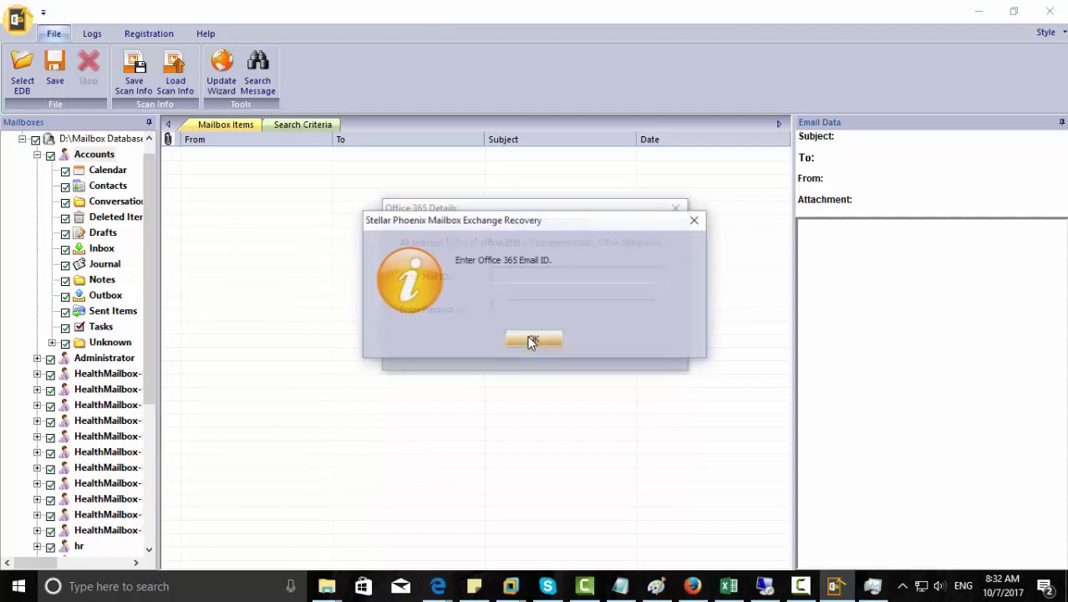
pyautogui.click(538, 337)
pyautogui.click(675, 208)
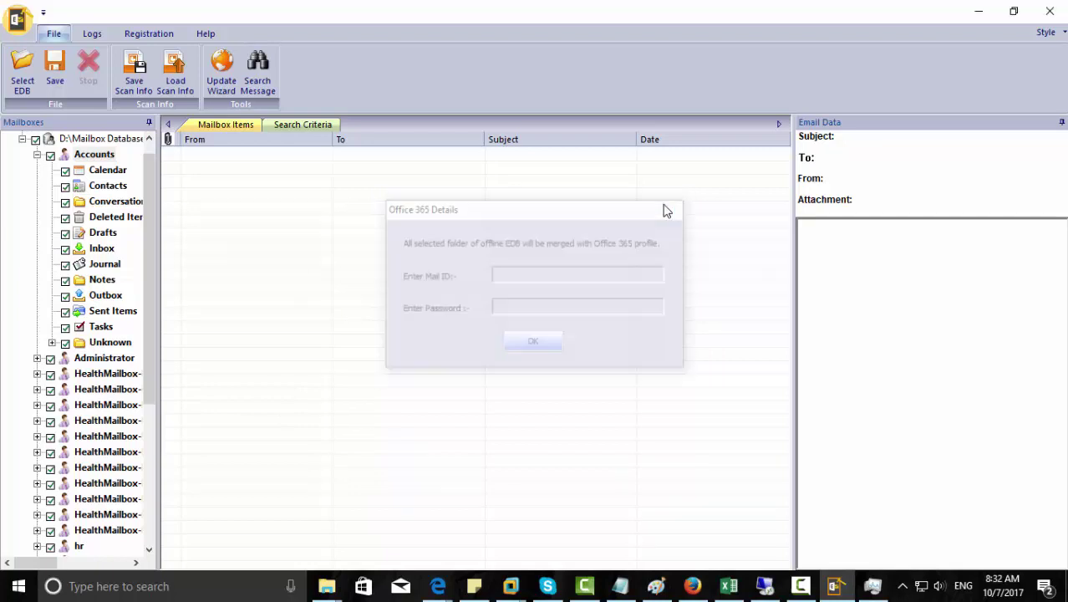